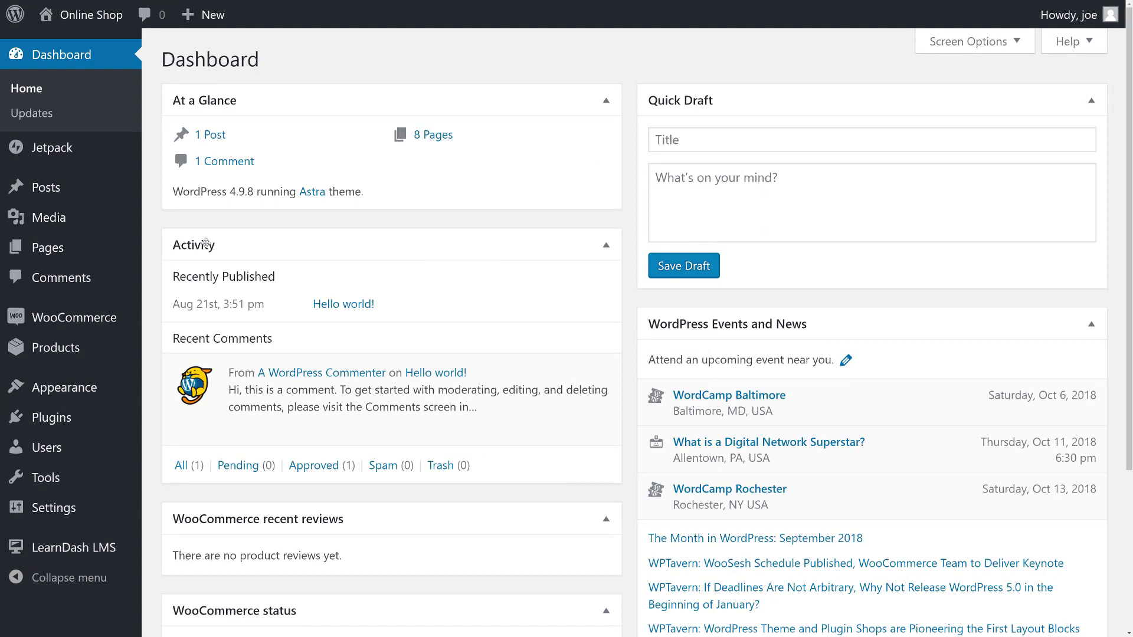
Create a new page titled 'My Account'.
{"action": "mouse_move", "coordinate": [79, 252]}
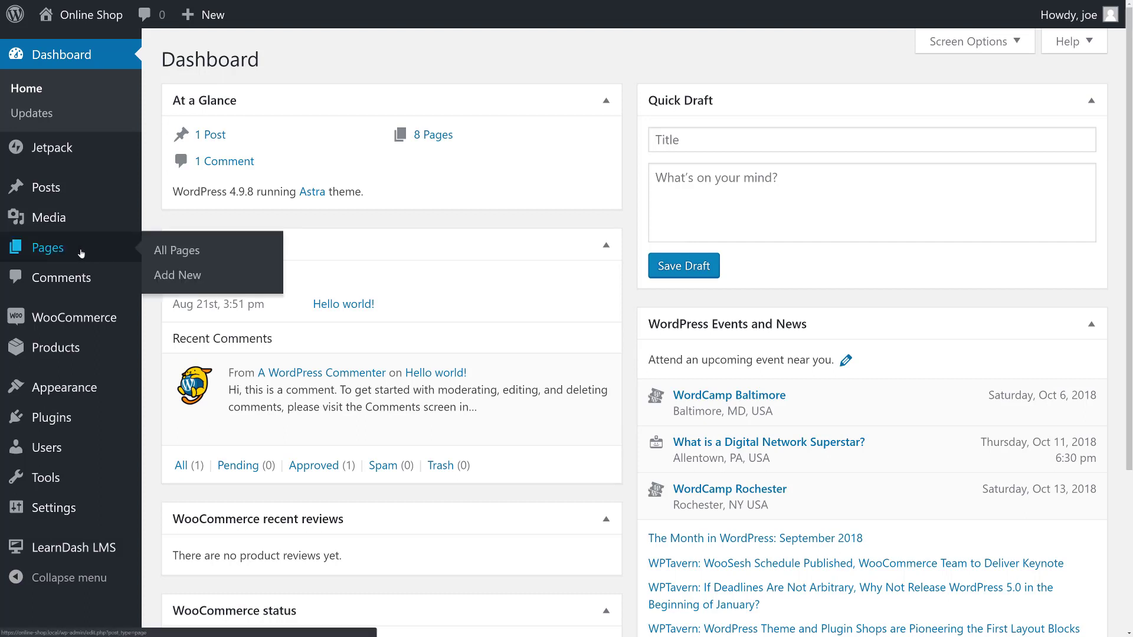
{"action": "left_click", "coordinate": [190, 276]}
{"action": "left_click", "coordinate": [253, 108]}
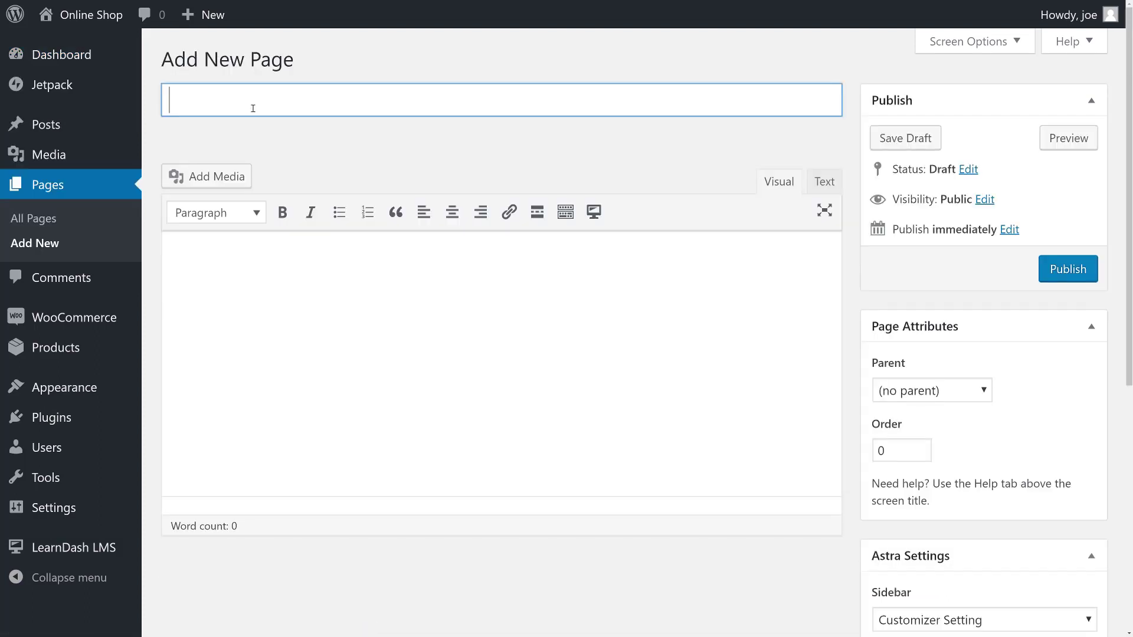
{"action": "type", "text": "My Account"}
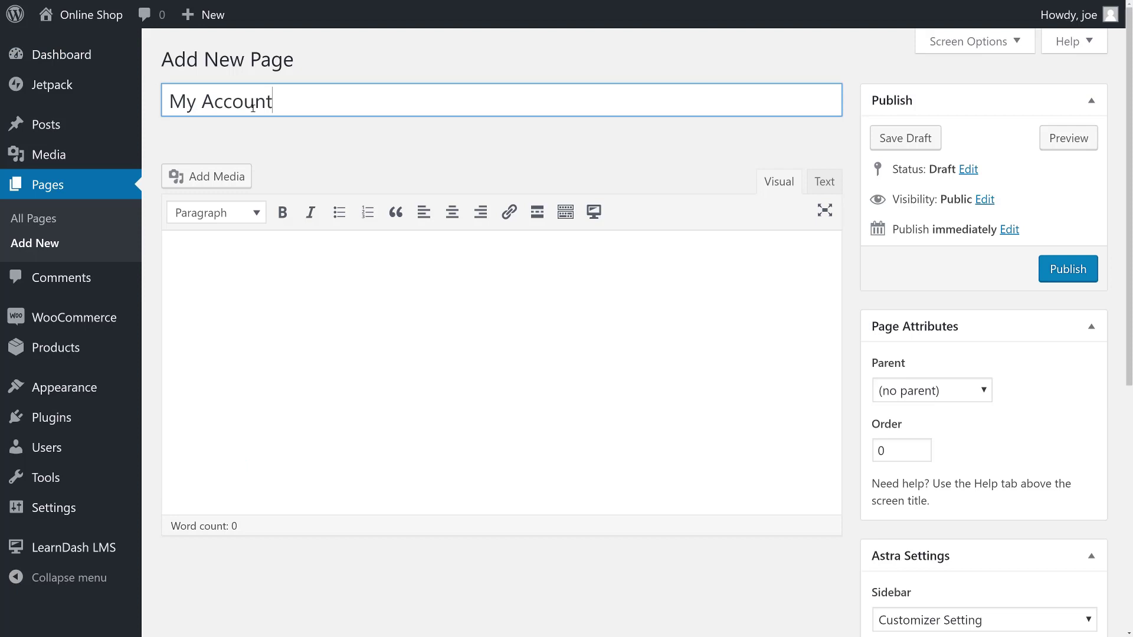
Insert the LearnDash [ld_profile] shortcode into the page body.
{"action": "left_click", "coordinate": [363, 352]}
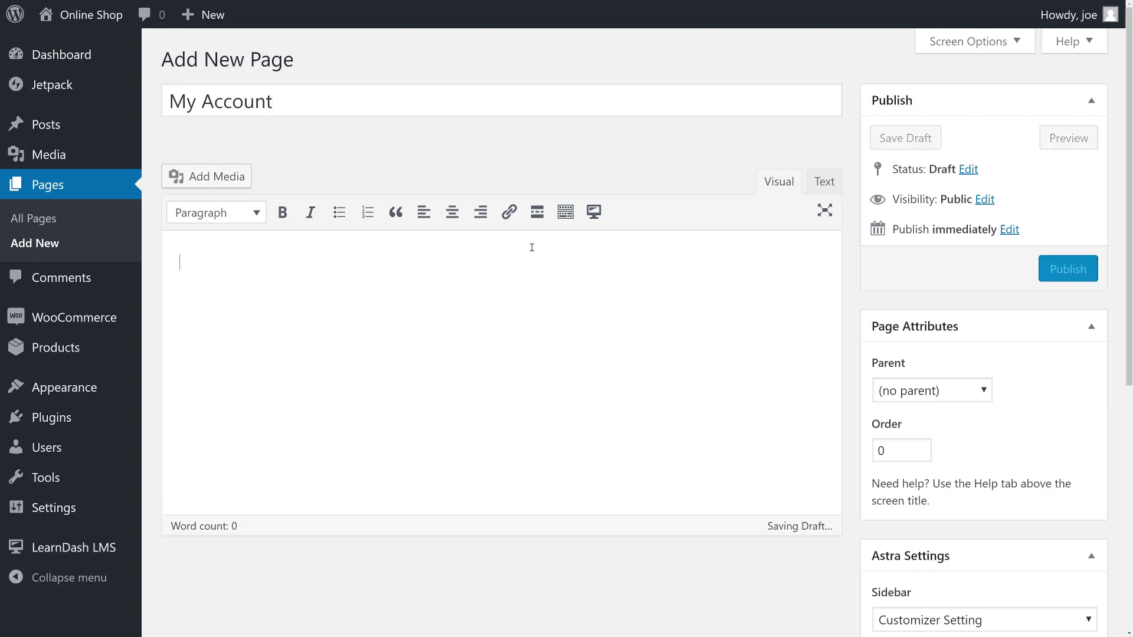
{"action": "left_click", "coordinate": [594, 213]}
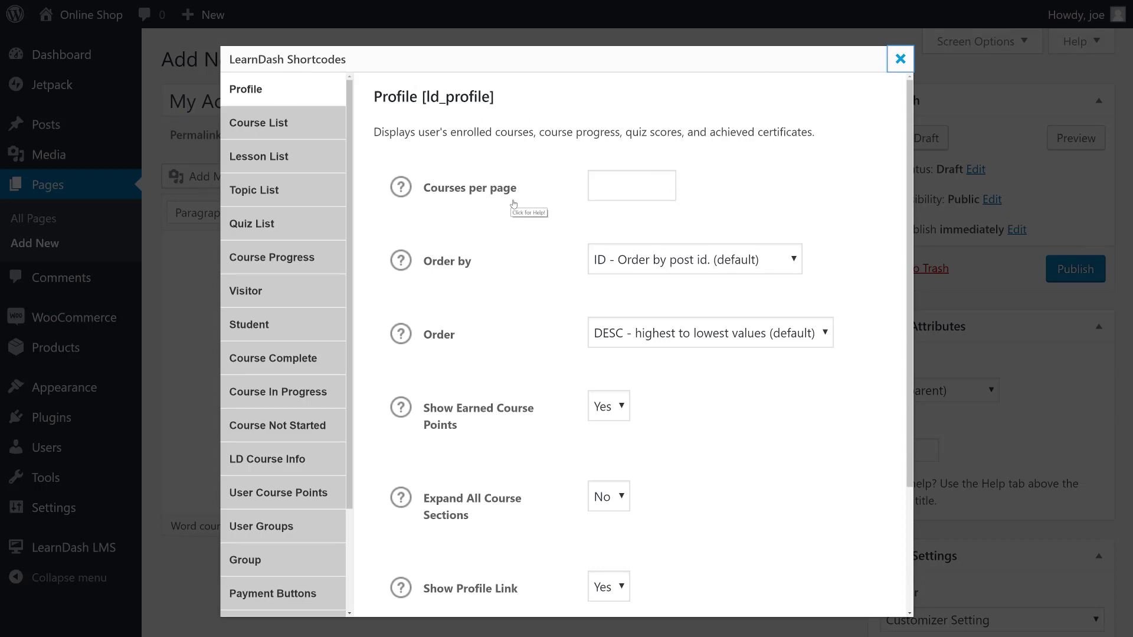
{"action": "scroll", "coordinate": [511, 203], "scroll_direction": "down", "scroll_amount": 3}
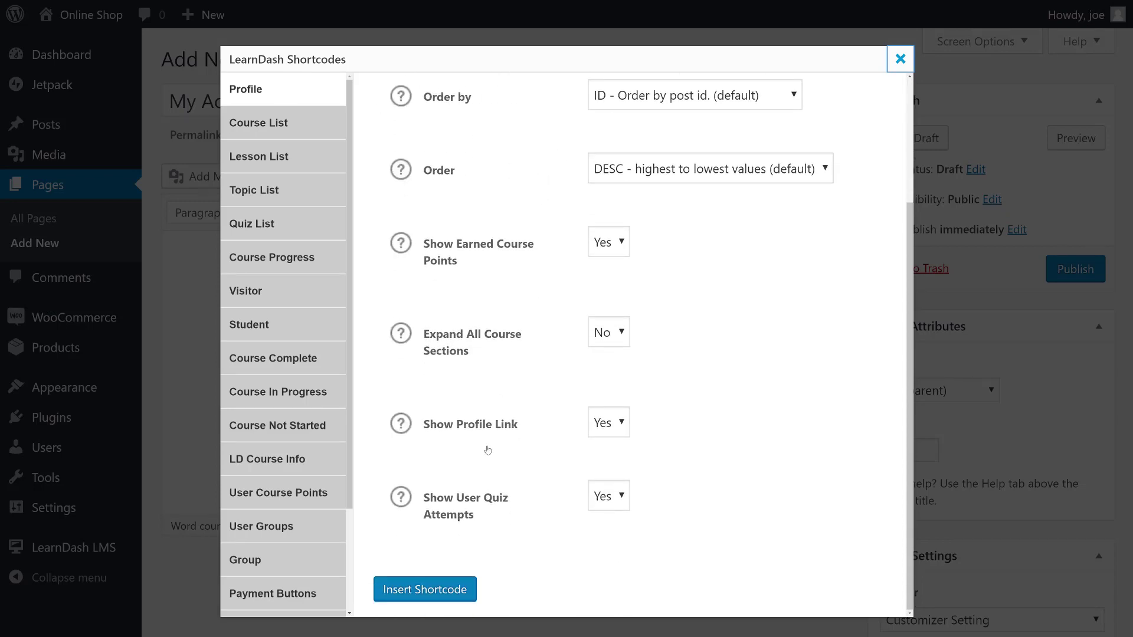
{"action": "left_click", "coordinate": [459, 592]}
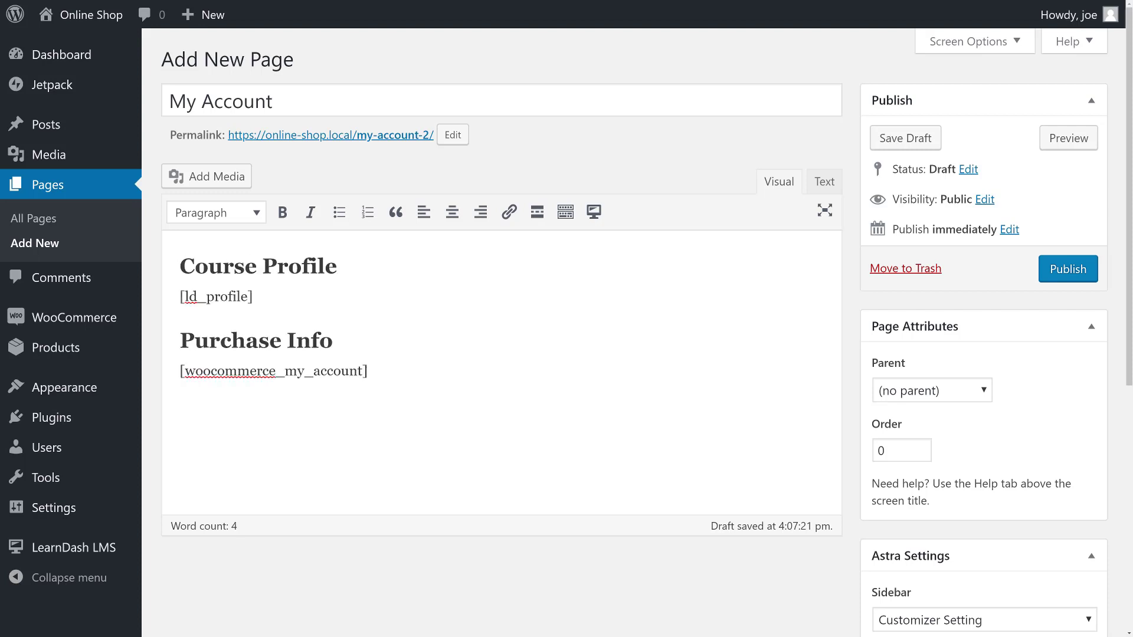
Publish the My Account page and view it live, scrolling through its course profile and account sections.
{"action": "left_click", "coordinate": [1070, 277]}
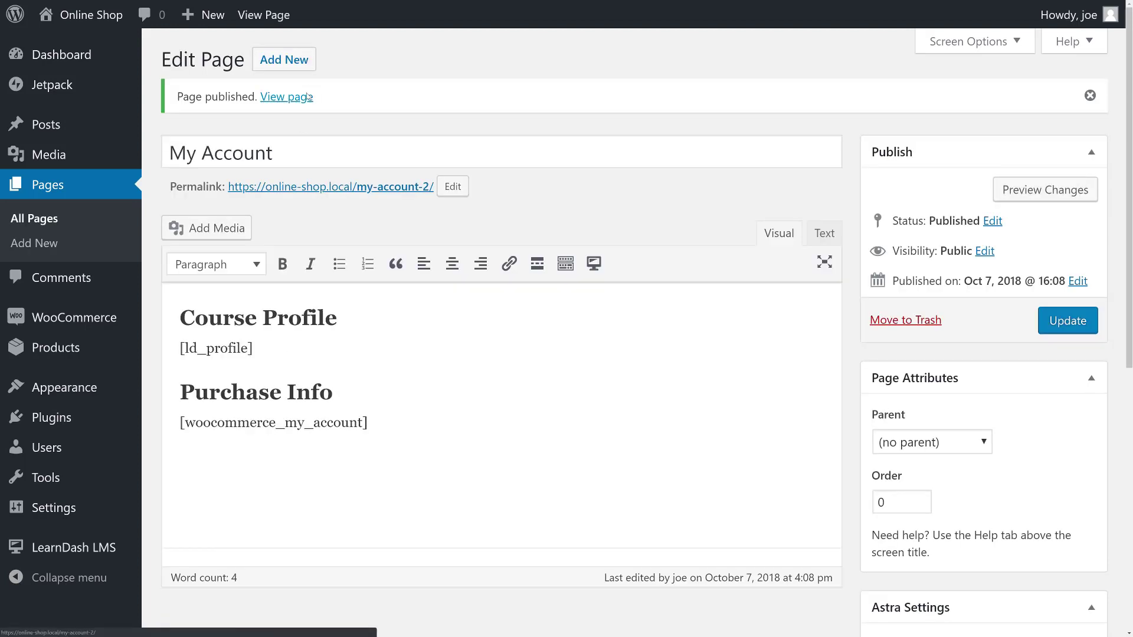
{"action": "left_click", "coordinate": [308, 97]}
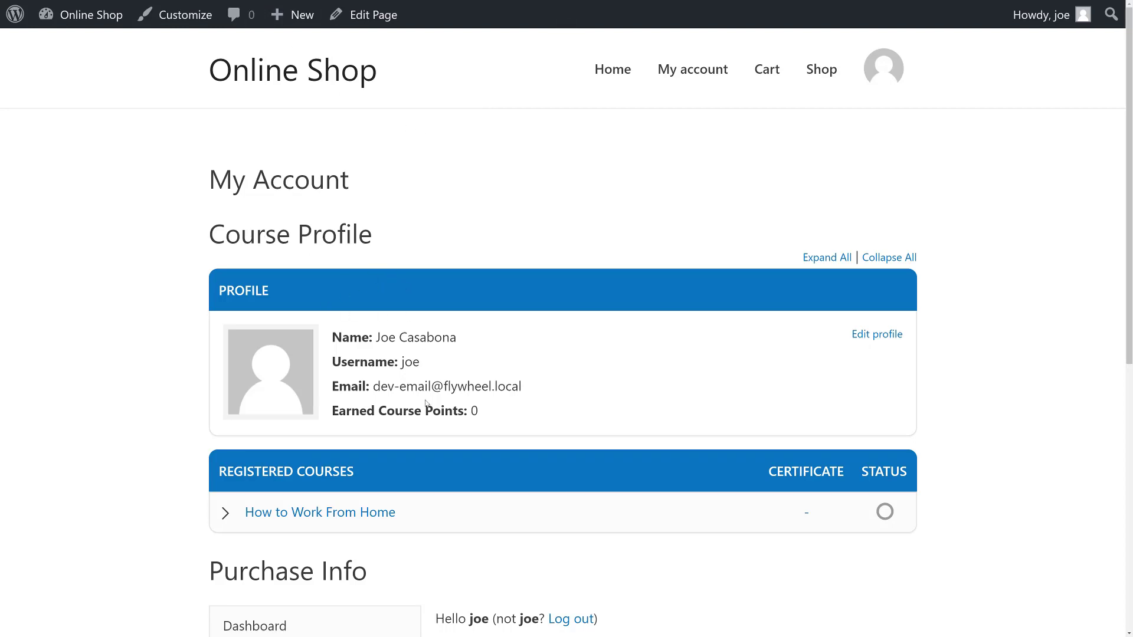
{"action": "scroll", "coordinate": [426, 403], "scroll_direction": "down", "scroll_amount": 2}
{"action": "scroll", "coordinate": [380, 389], "scroll_direction": "down", "scroll_amount": 4}
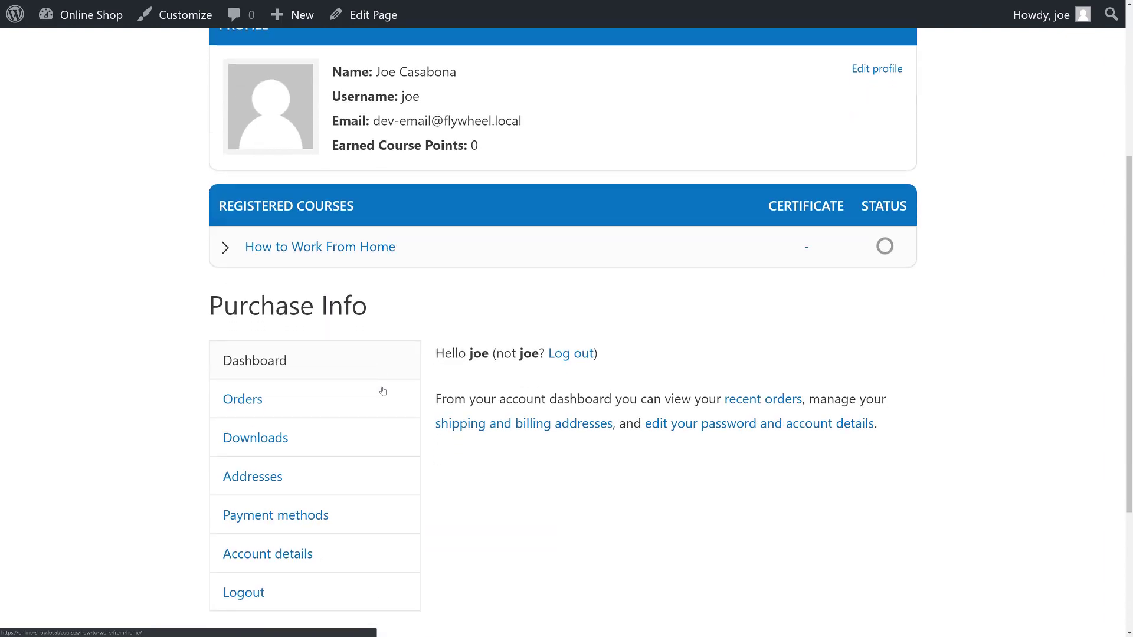
{"action": "scroll", "coordinate": [619, 443], "scroll_direction": "up", "scroll_amount": 6}
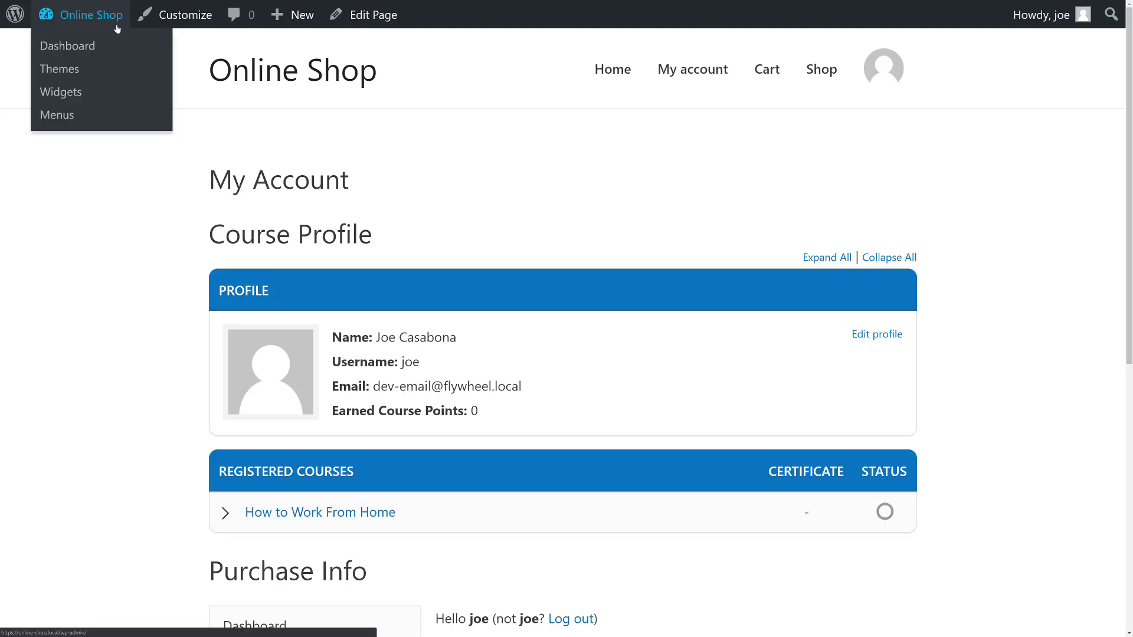
Review the details, screenshots and changelog of the login customizer and Peter's Login Redirect plugins.
{"action": "left_click", "coordinate": [116, 43]}
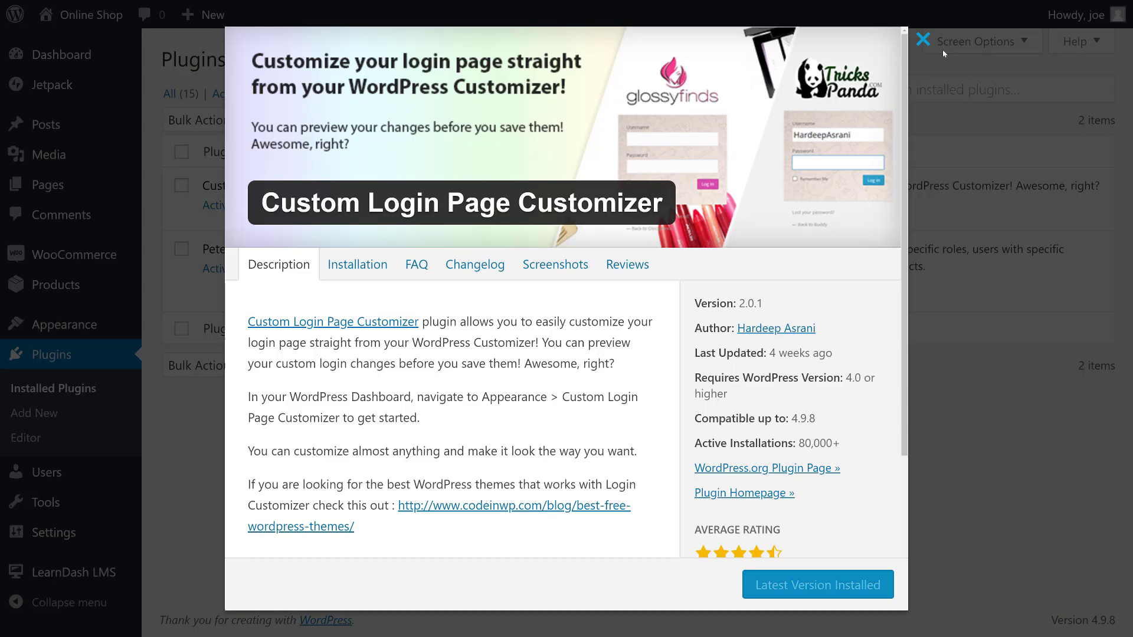
{"action": "left_click", "coordinate": [925, 40]}
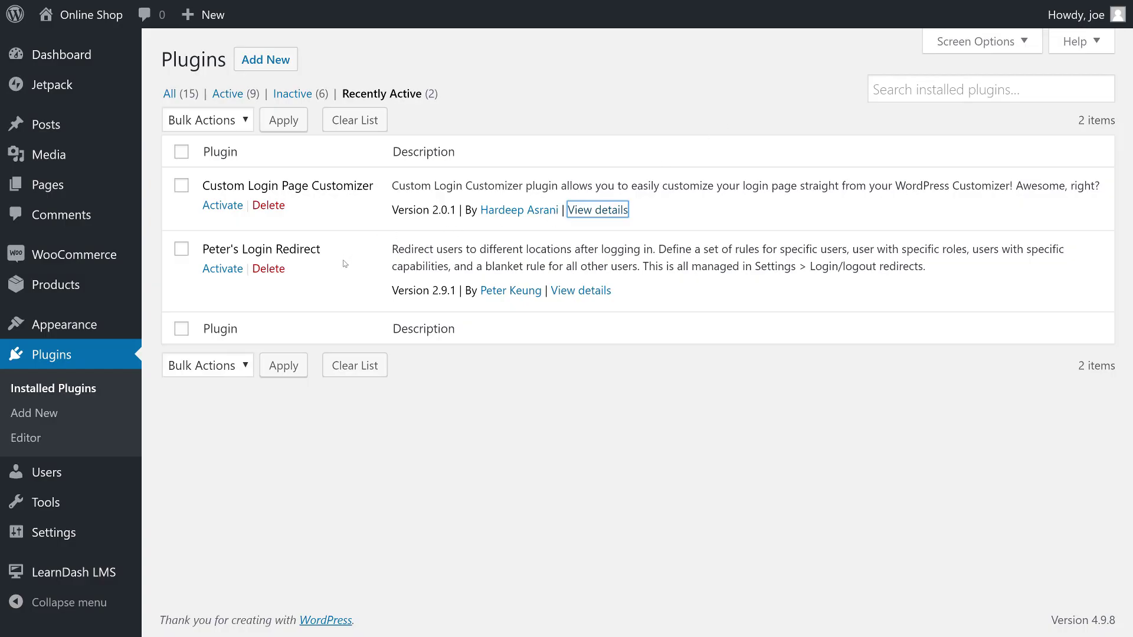
{"action": "left_click", "coordinate": [564, 291]}
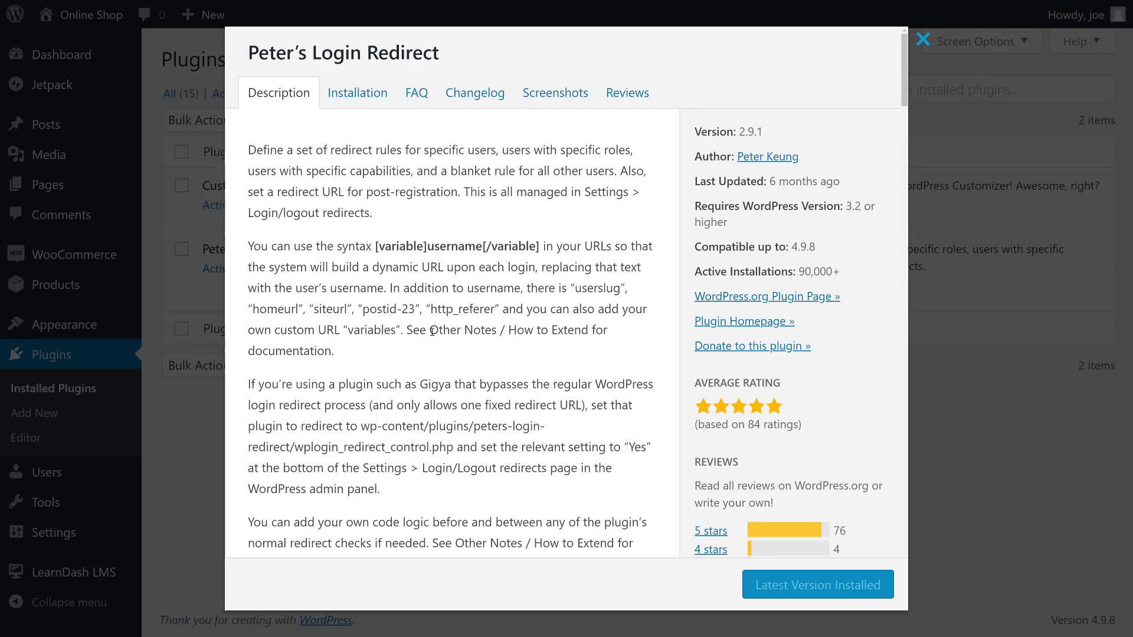
{"action": "scroll", "coordinate": [432, 331], "scroll_direction": "down", "scroll_amount": 3}
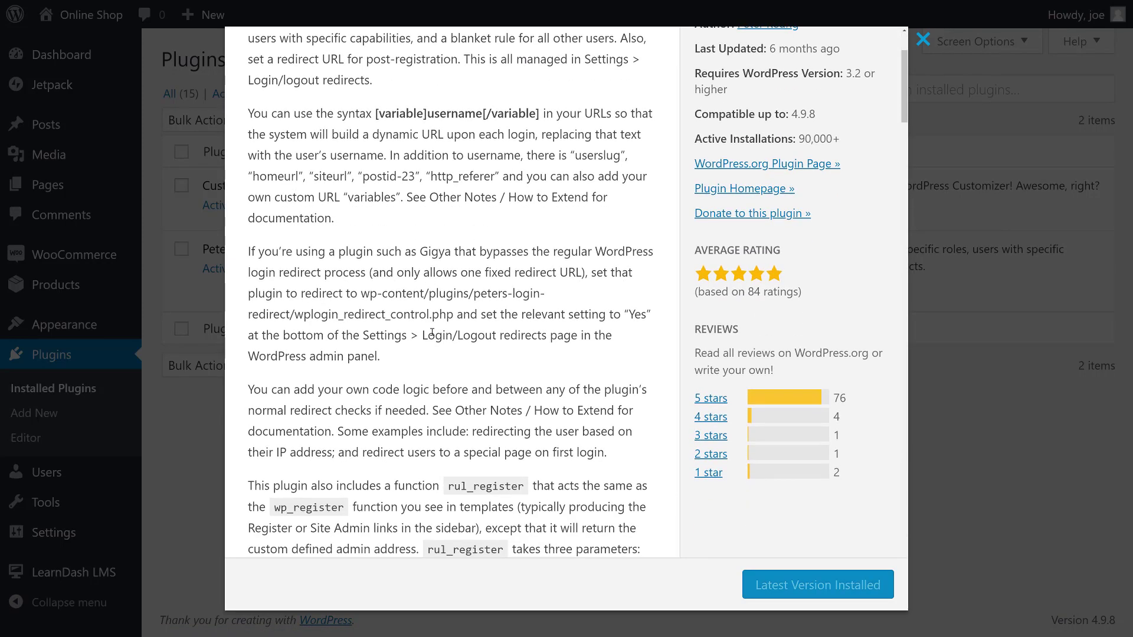
{"action": "scroll", "coordinate": [432, 331], "scroll_direction": "up", "scroll_amount": 3}
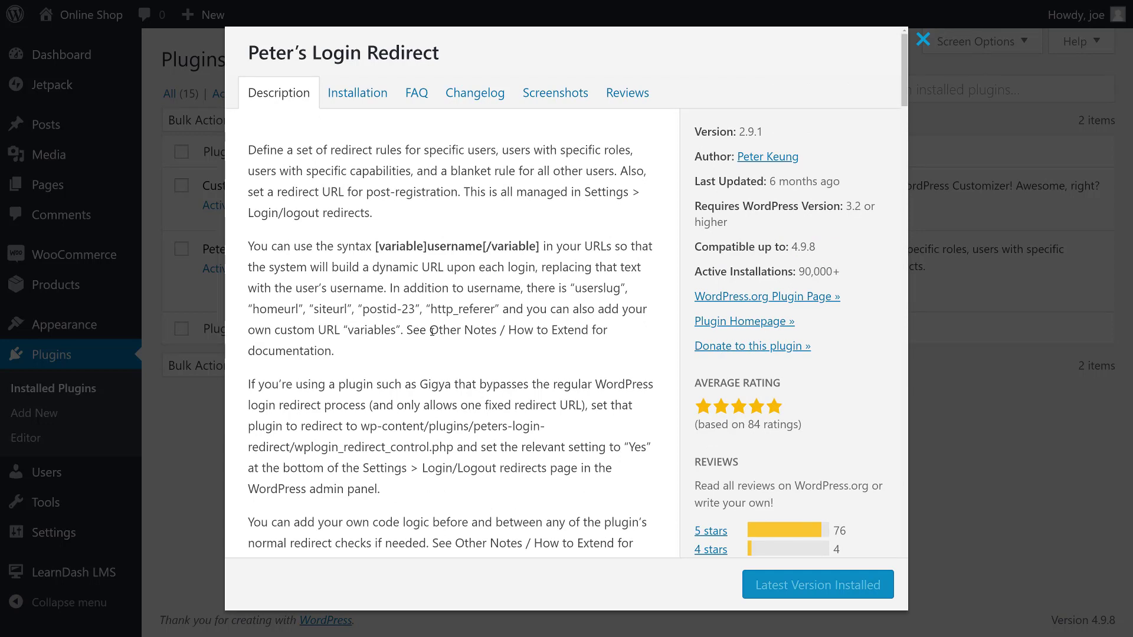
{"action": "left_click", "coordinate": [561, 94]}
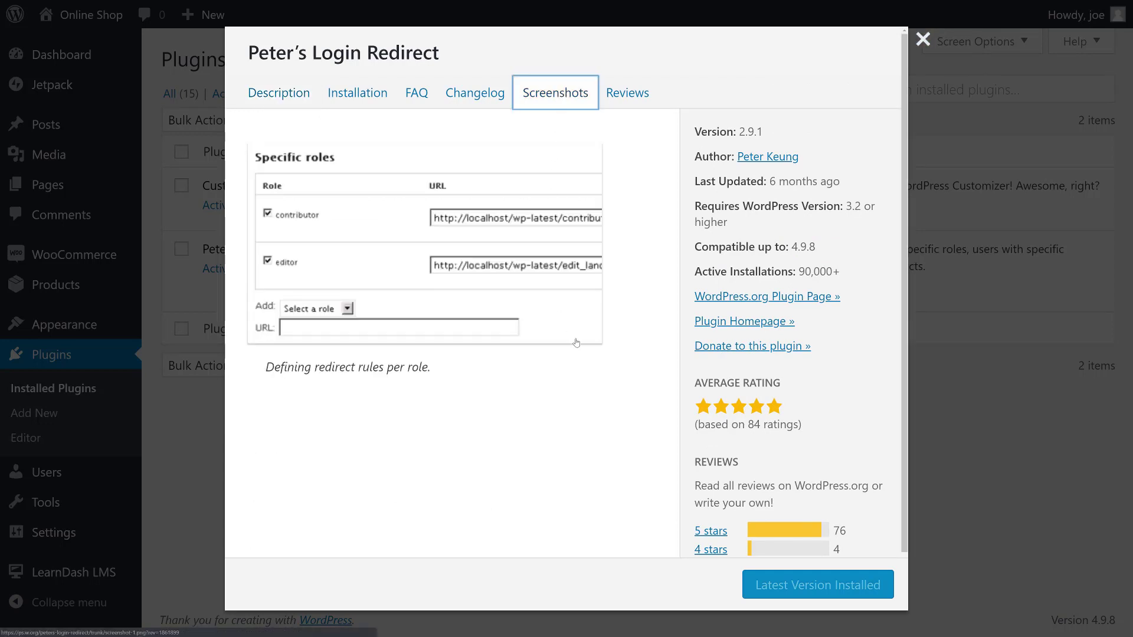
{"action": "left_click", "coordinate": [466, 95]}
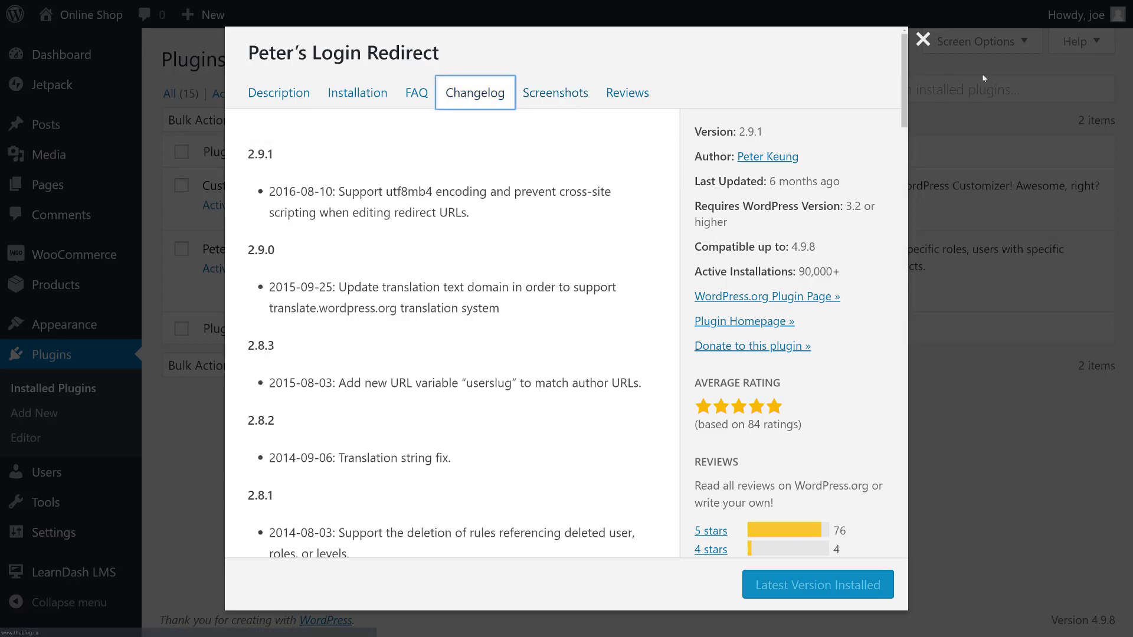
{"action": "left_click", "coordinate": [923, 39]}
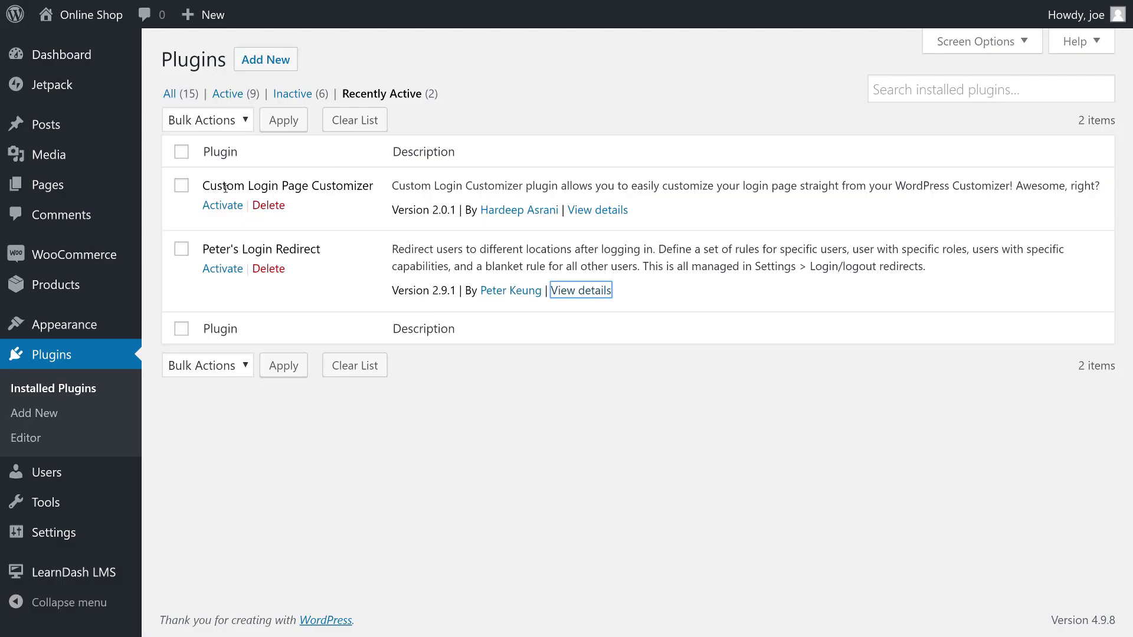
Select all listed plugins and bulk-activate them.
{"action": "left_click", "coordinate": [181, 151]}
{"action": "left_click", "coordinate": [200, 125]}
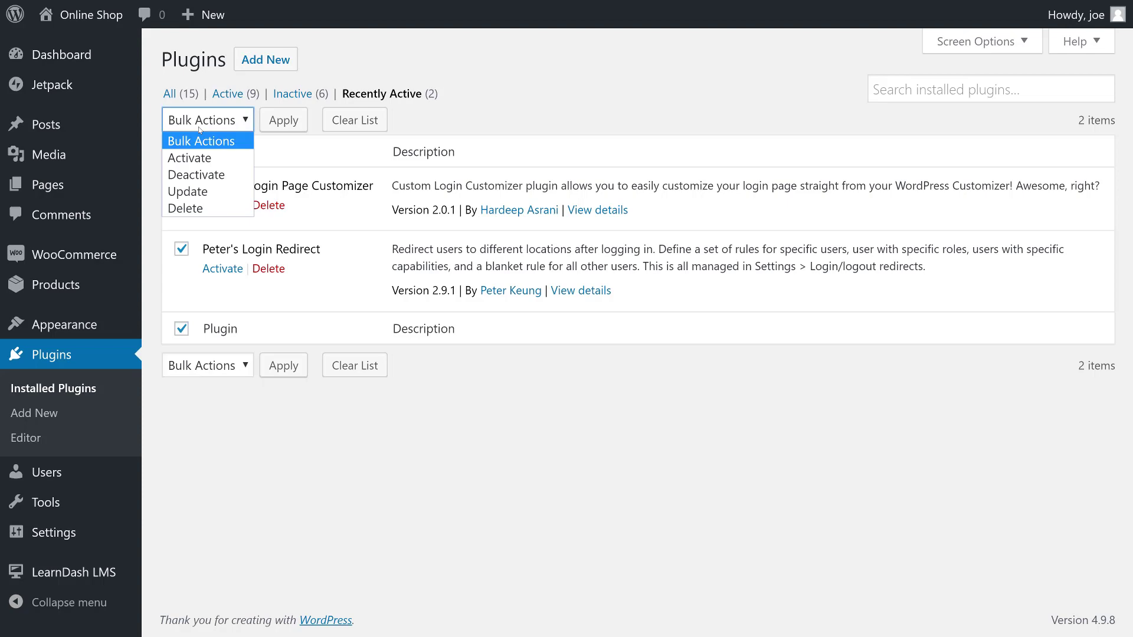
{"action": "left_click", "coordinate": [200, 164]}
{"action": "left_click", "coordinate": [283, 121]}
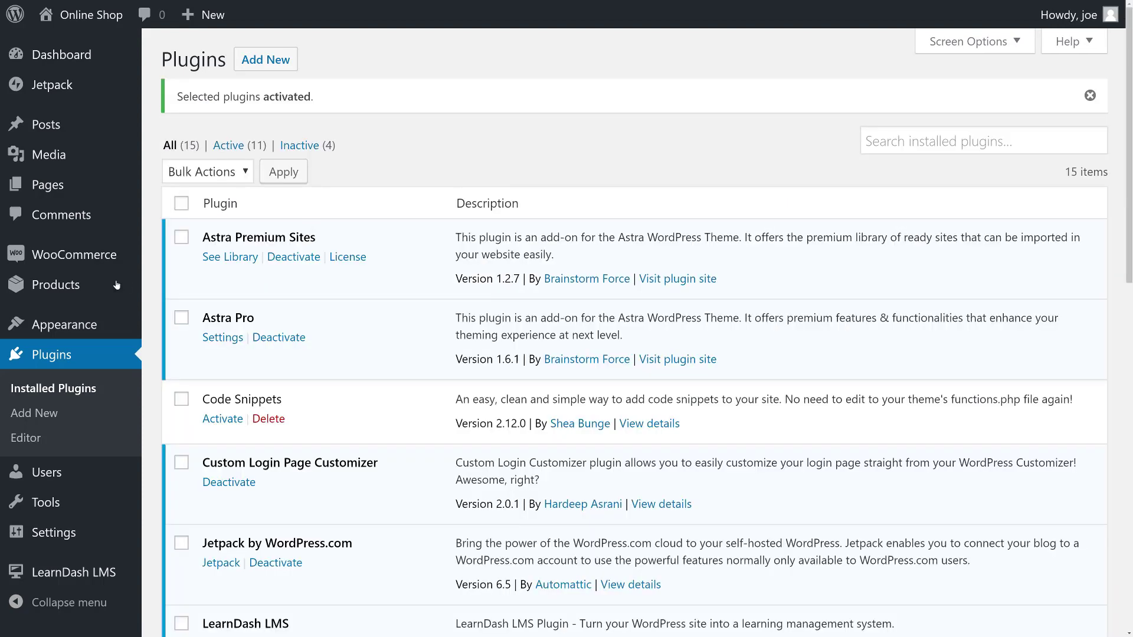
{"action": "mouse_move", "coordinate": [125, 291]}
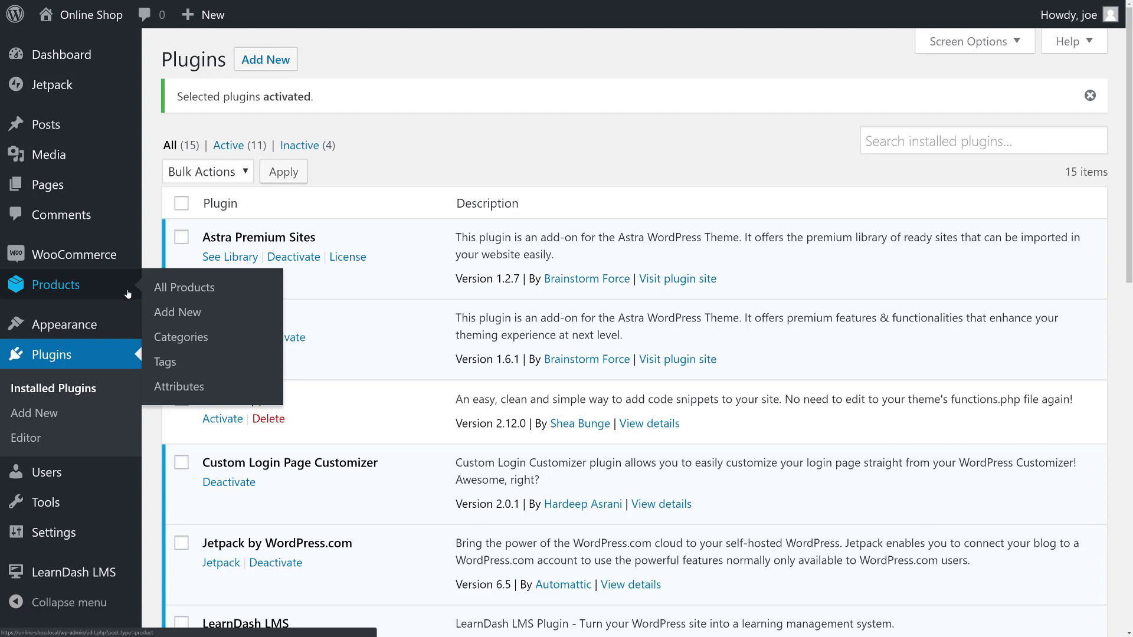
{"action": "mouse_move", "coordinate": [106, 538]}
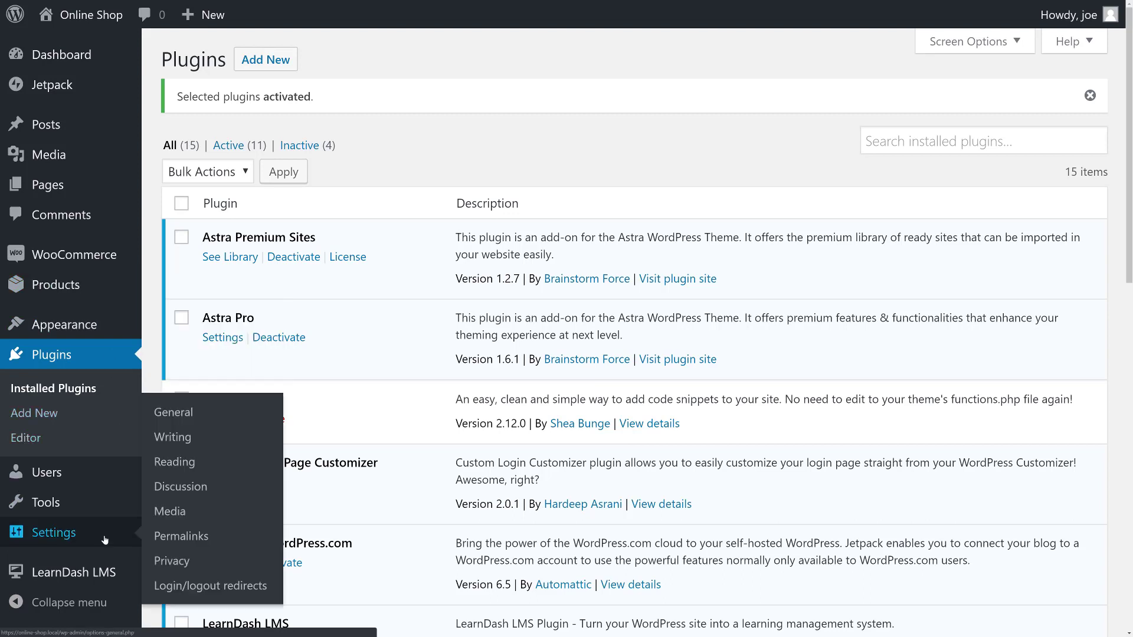
Open the login/logout redirect settings and look over the role and level rule options.
{"action": "left_click", "coordinate": [210, 592]}
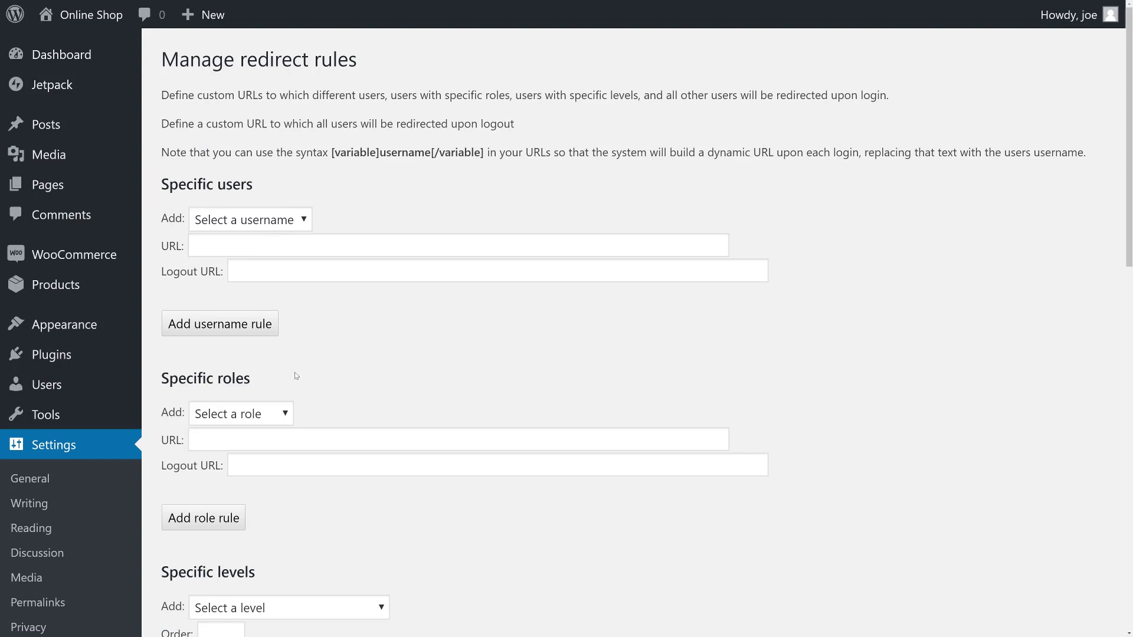
{"action": "left_click", "coordinate": [283, 415]}
{"action": "left_click", "coordinate": [342, 408]}
{"action": "scroll", "coordinate": [342, 408], "scroll_direction": "down", "scroll_amount": 5}
{"action": "left_click", "coordinate": [344, 345]}
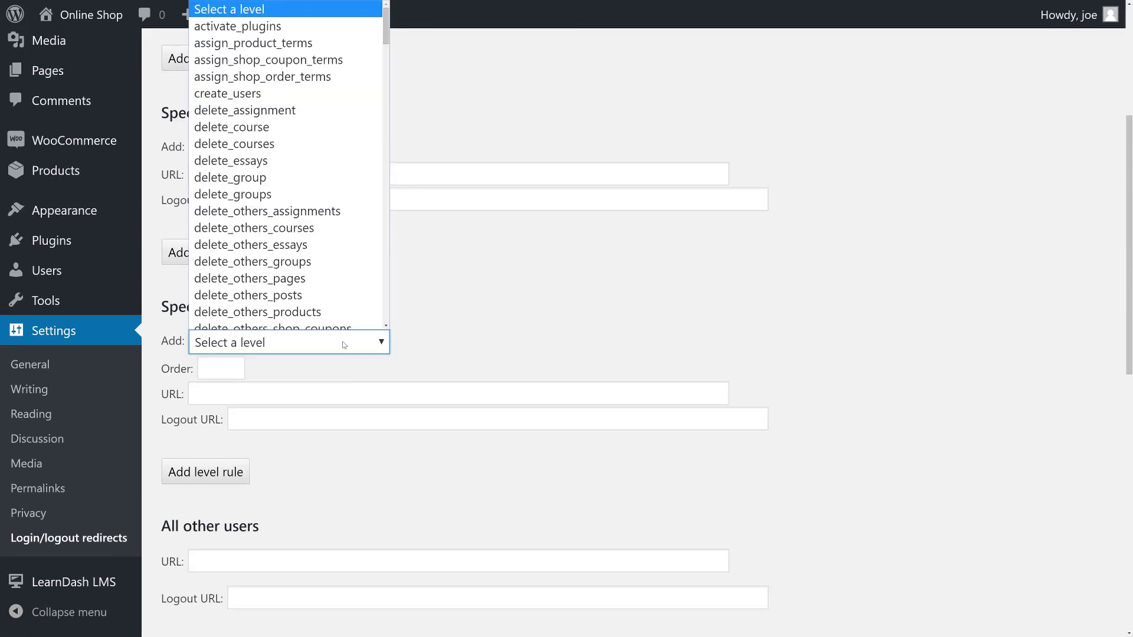
{"action": "left_click", "coordinate": [429, 354]}
{"action": "scroll", "coordinate": [429, 353], "scroll_direction": "down", "scroll_amount": 5}
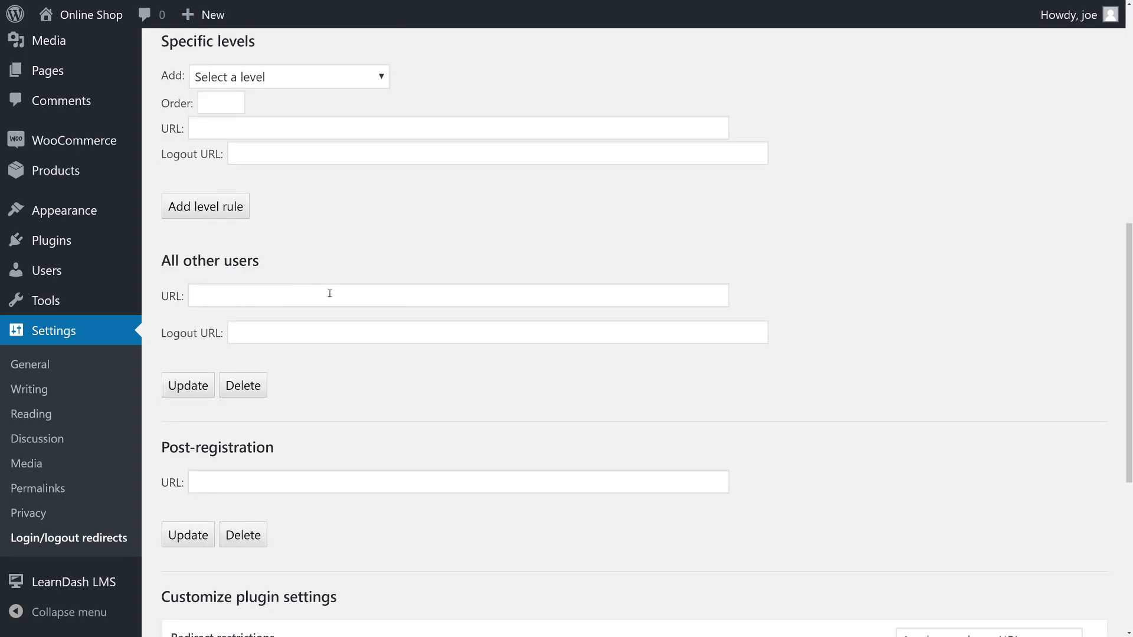
{"action": "left_click", "coordinate": [329, 293]}
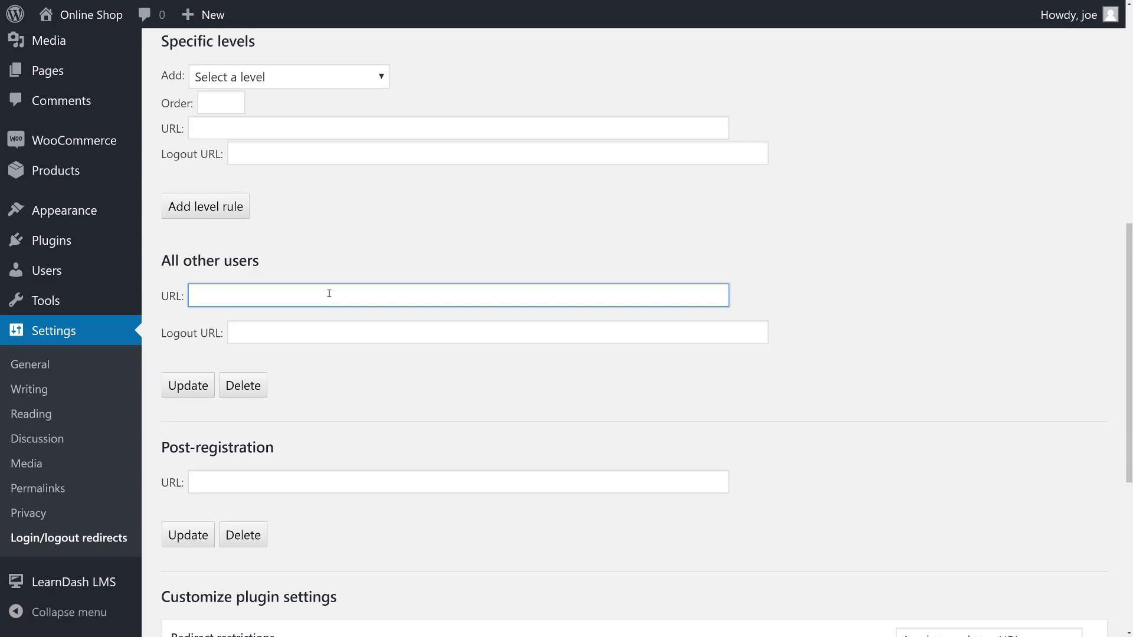
{"action": "left_click", "coordinate": [85, 72]}
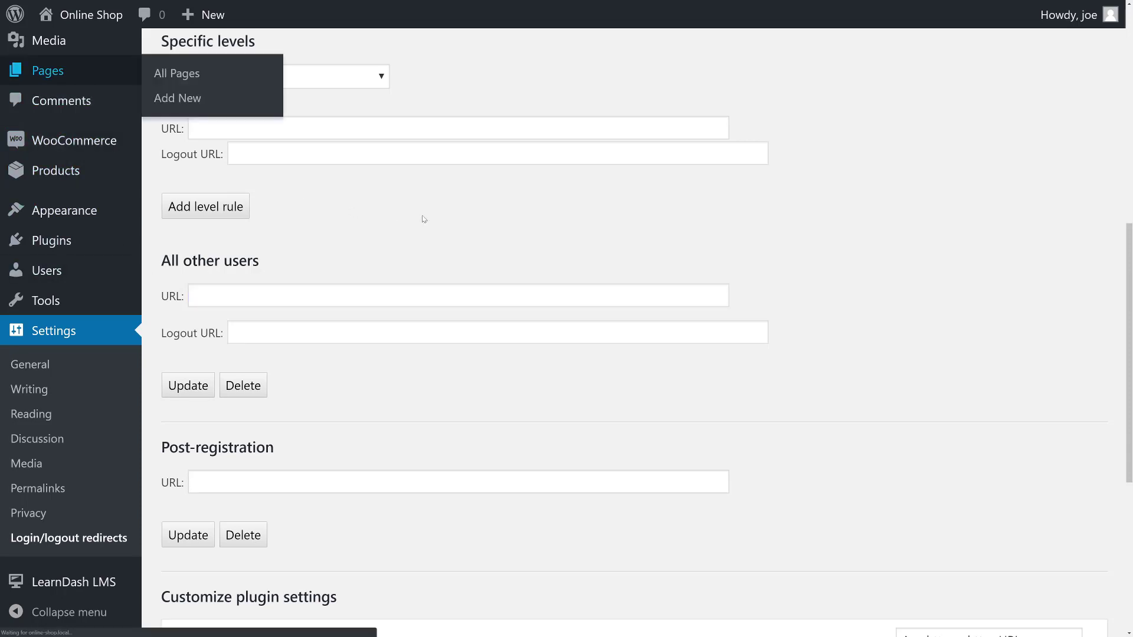
{"action": "left_click", "coordinate": [266, 296]}
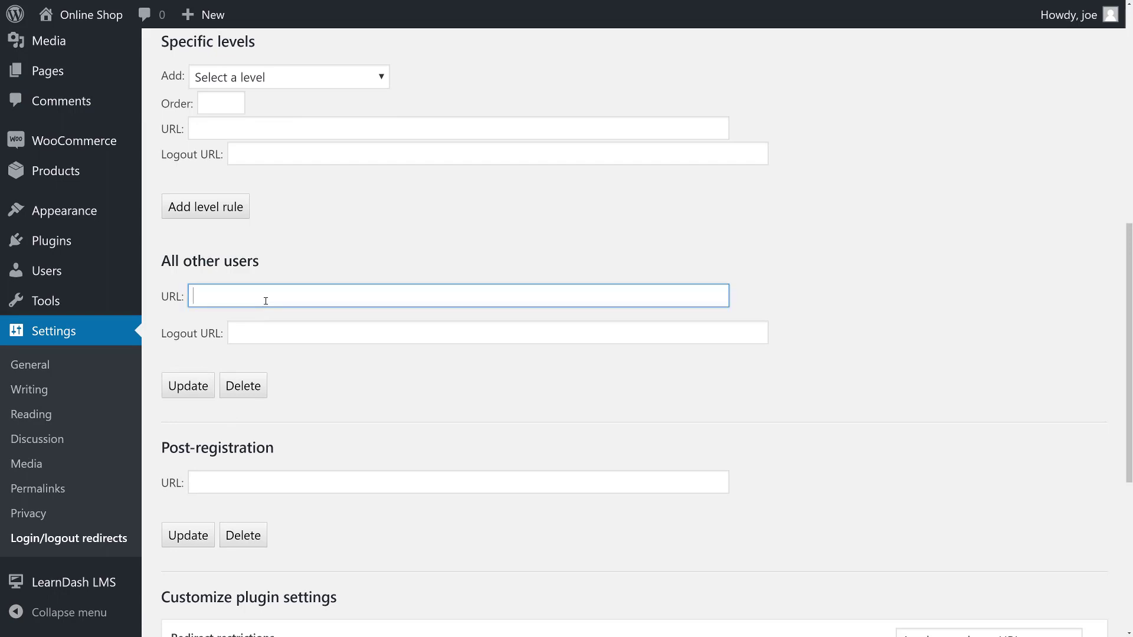
{"action": "type", "text": "https://online-shop.local/my-account-2/"}
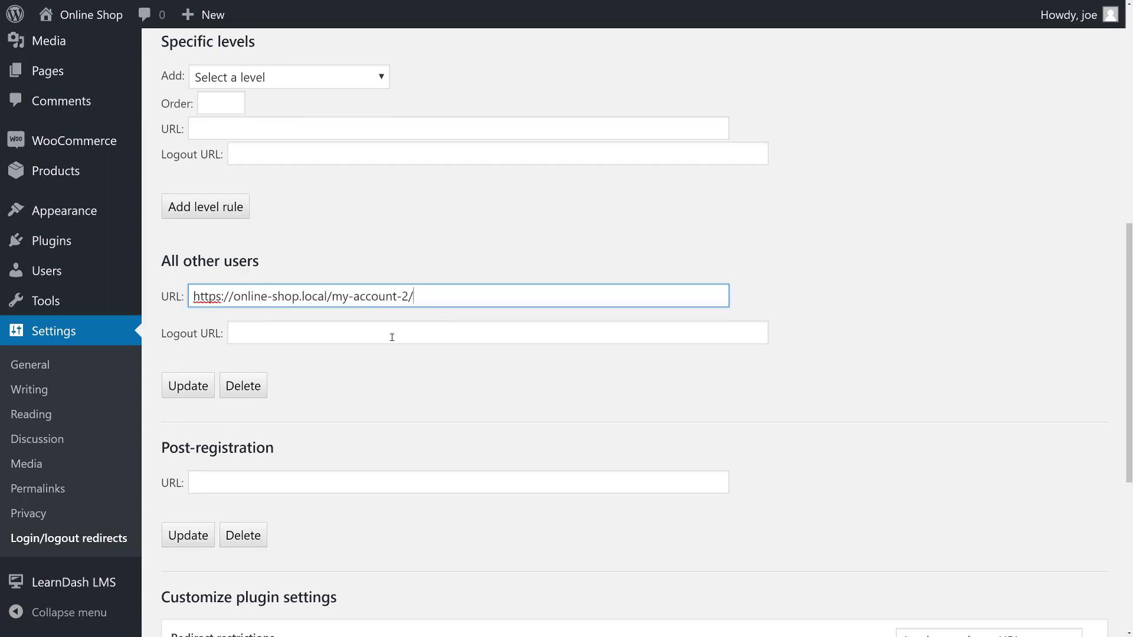
{"action": "left_click", "coordinate": [392, 337]}
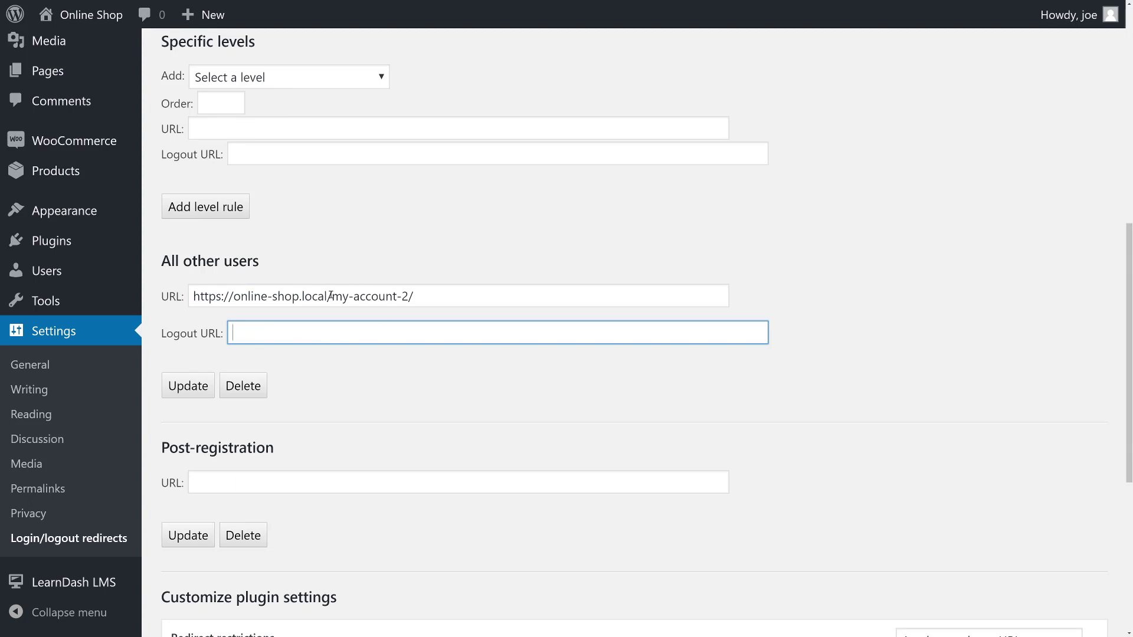
{"action": "left_click_drag", "start_coordinate": [332, 298], "coordinate": [190, 297]}
{"action": "key", "text": "ctrl+c"}
{"action": "mouse_move", "coordinate": [142, 286]}
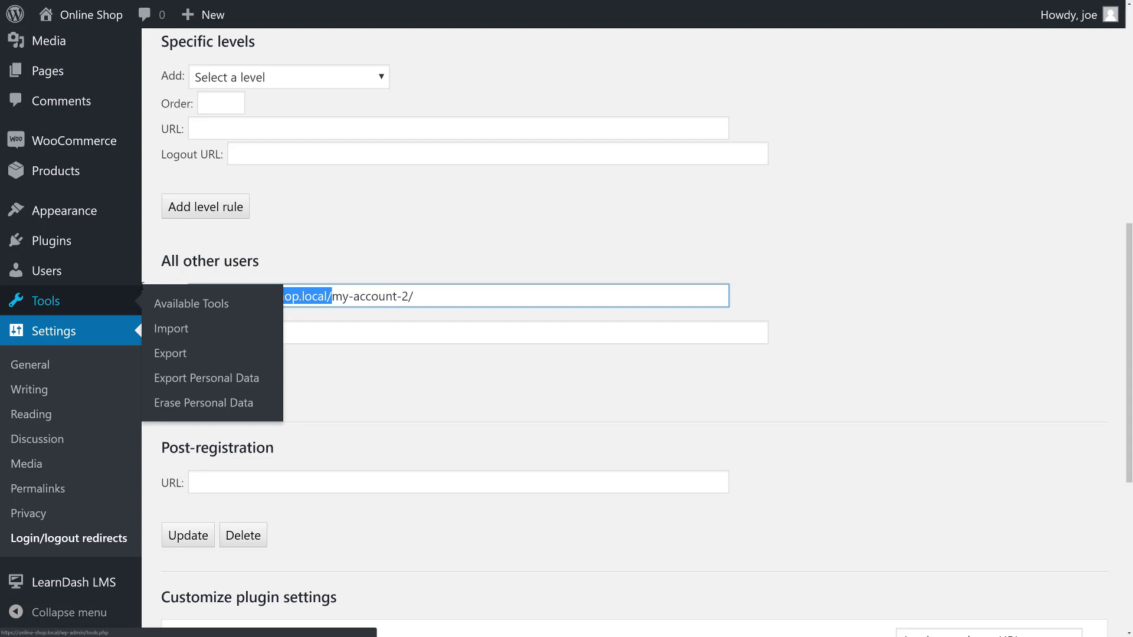
{"action": "left_click", "coordinate": [373, 333]}
{"action": "key", "text": "ctrl+v"}
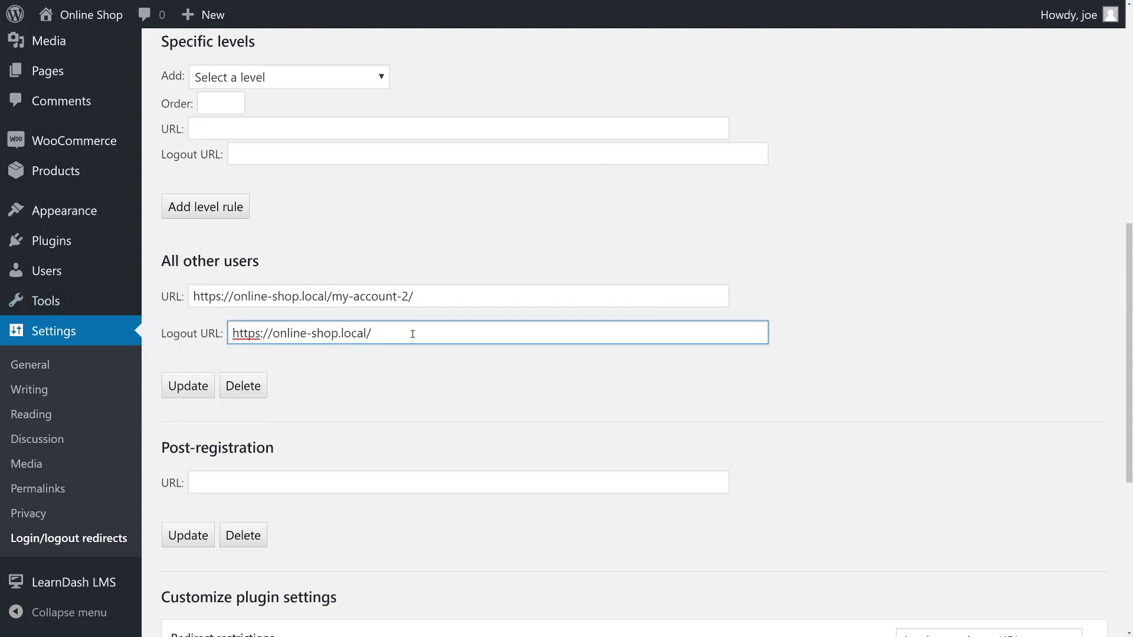
{"action": "type", "text": "shop/"}
{"action": "left_click", "coordinate": [165, 391]}
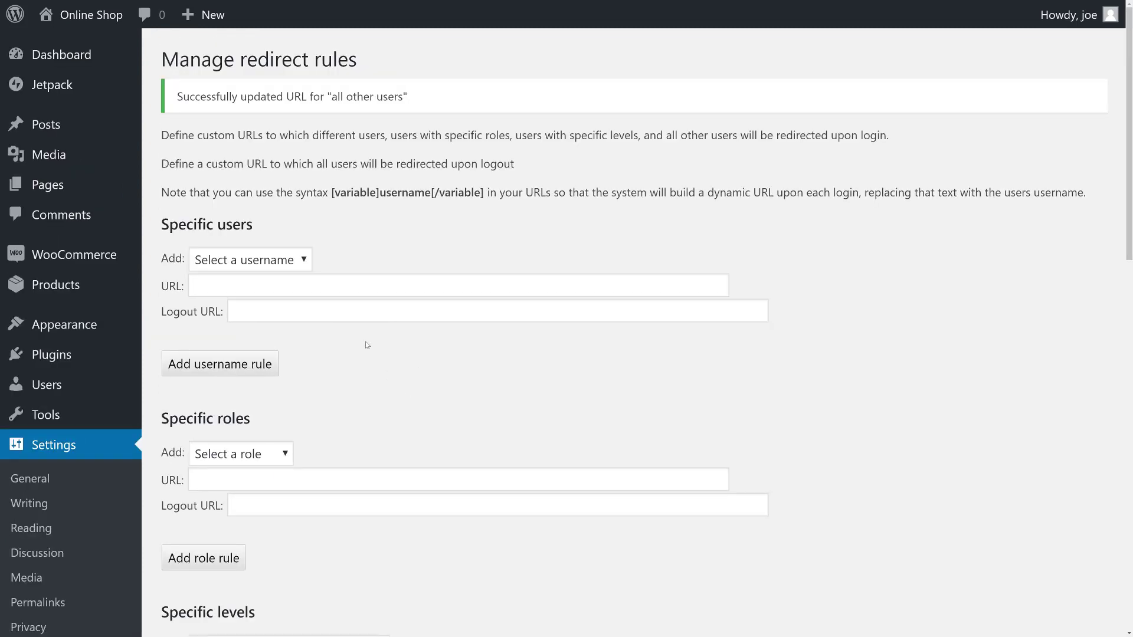
{"action": "scroll", "coordinate": [367, 345], "scroll_direction": "down", "scroll_amount": 10}
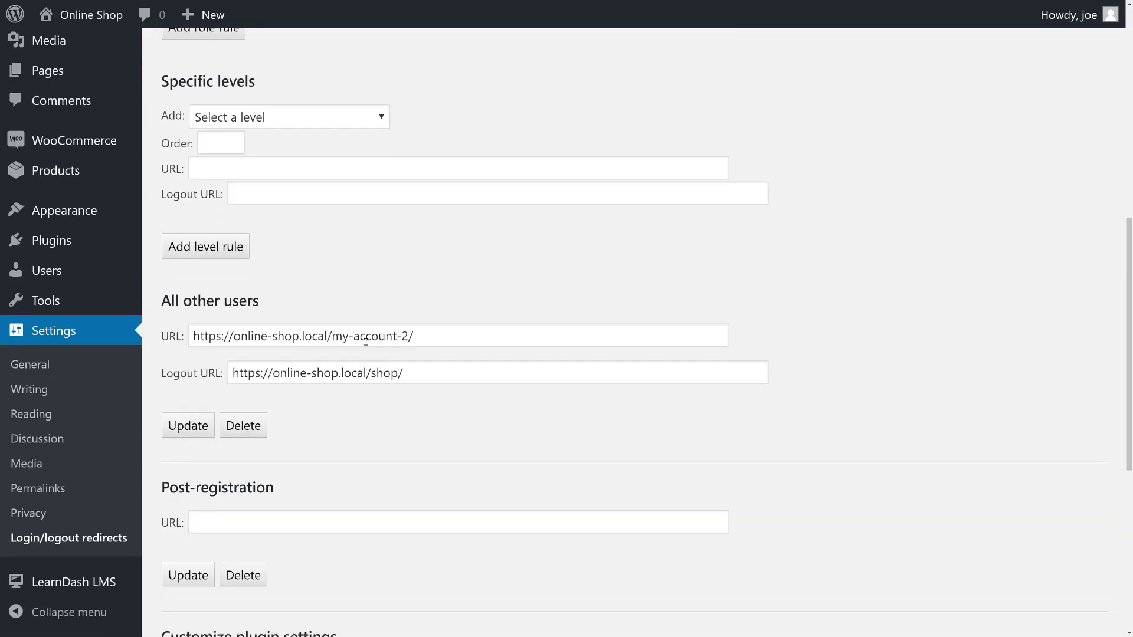
{"action": "scroll", "coordinate": [366, 341], "scroll_direction": "up", "scroll_amount": 7}
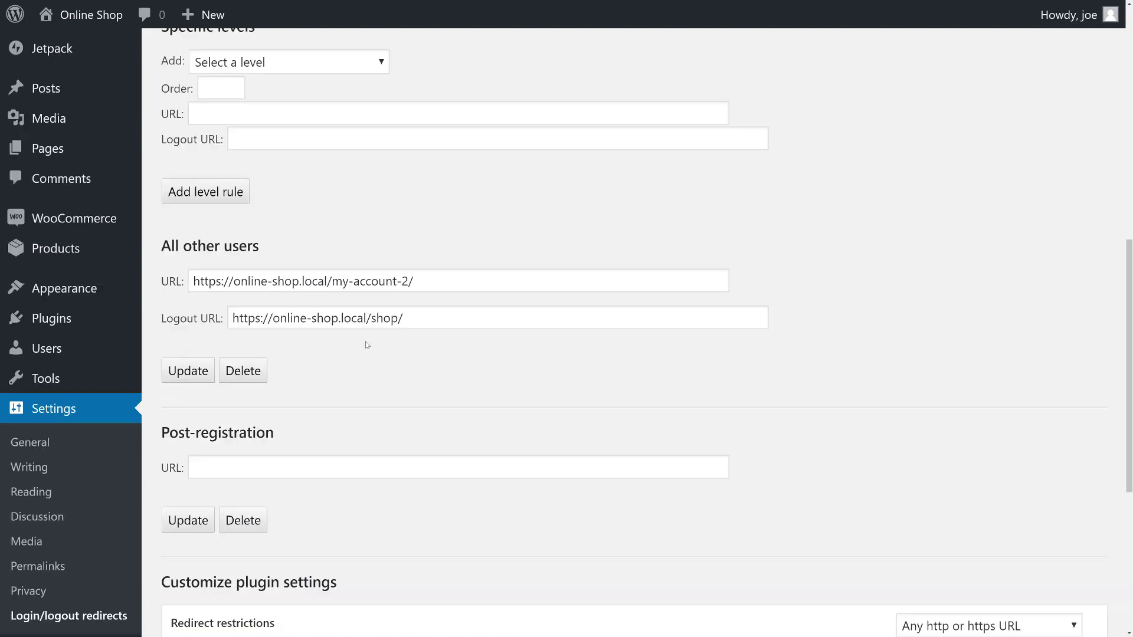
{"action": "scroll", "coordinate": [366, 345], "scroll_direction": "up", "scroll_amount": 5}
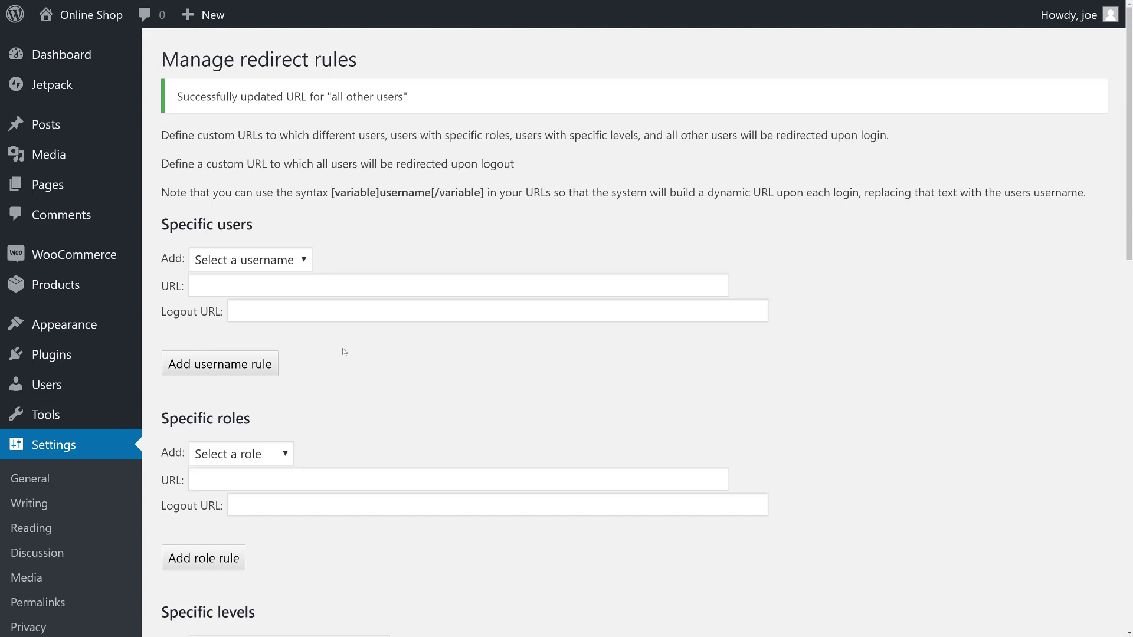
{"action": "scroll", "coordinate": [335, 380], "scroll_direction": "down", "scroll_amount": 9}
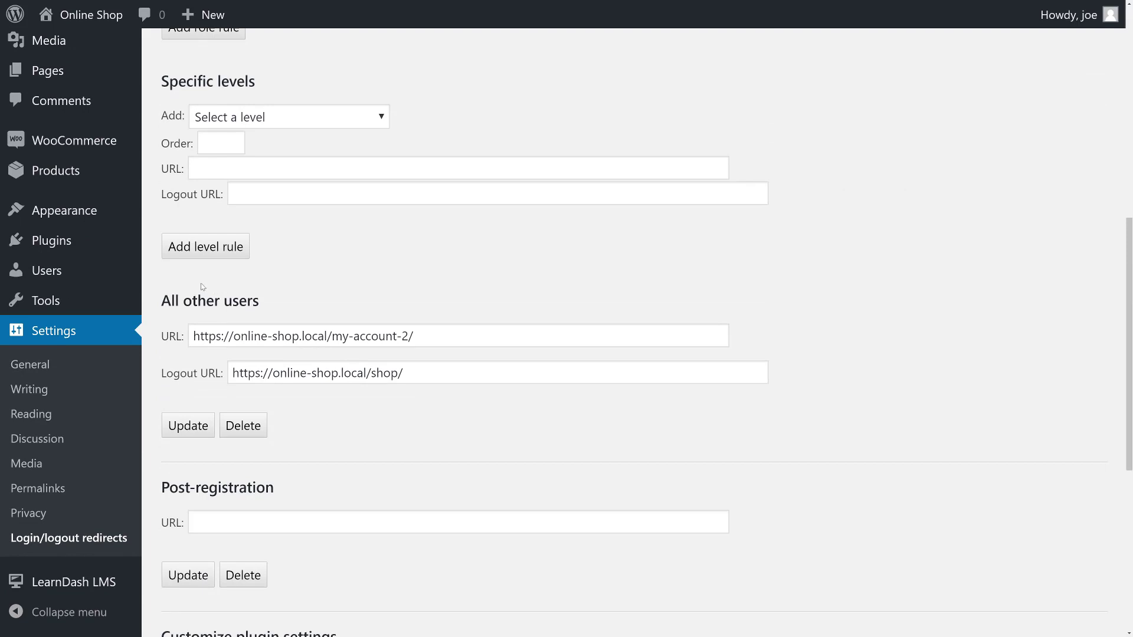
{"action": "mouse_move", "coordinate": [112, 210]}
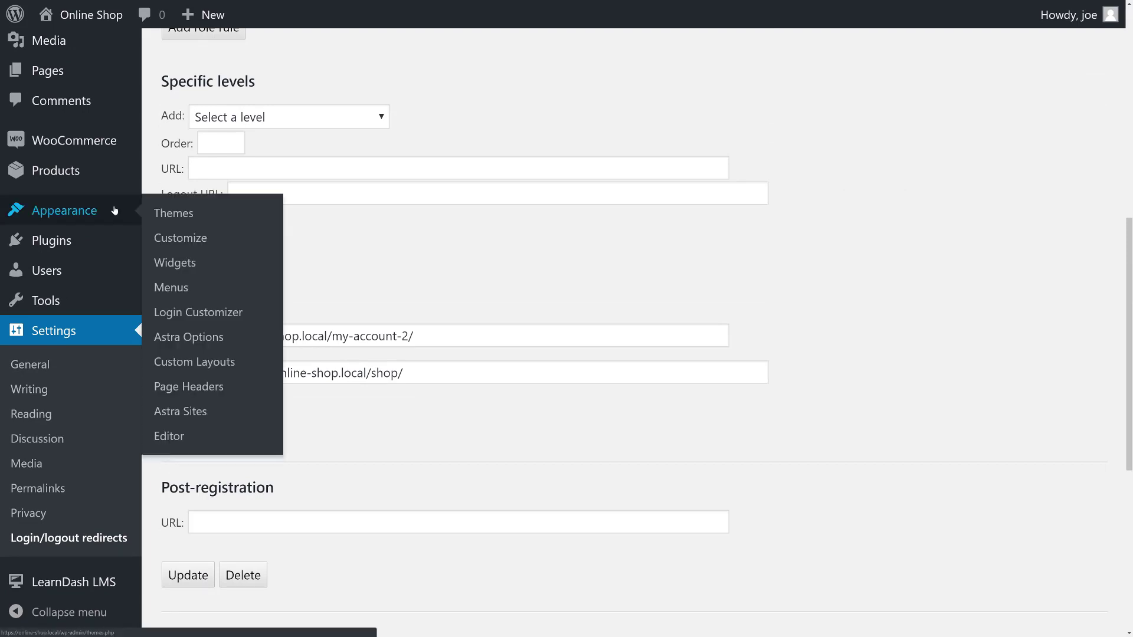
In the Login Customizer templates, preview the dark template, then apply the blue third template.
{"action": "left_click", "coordinate": [210, 312]}
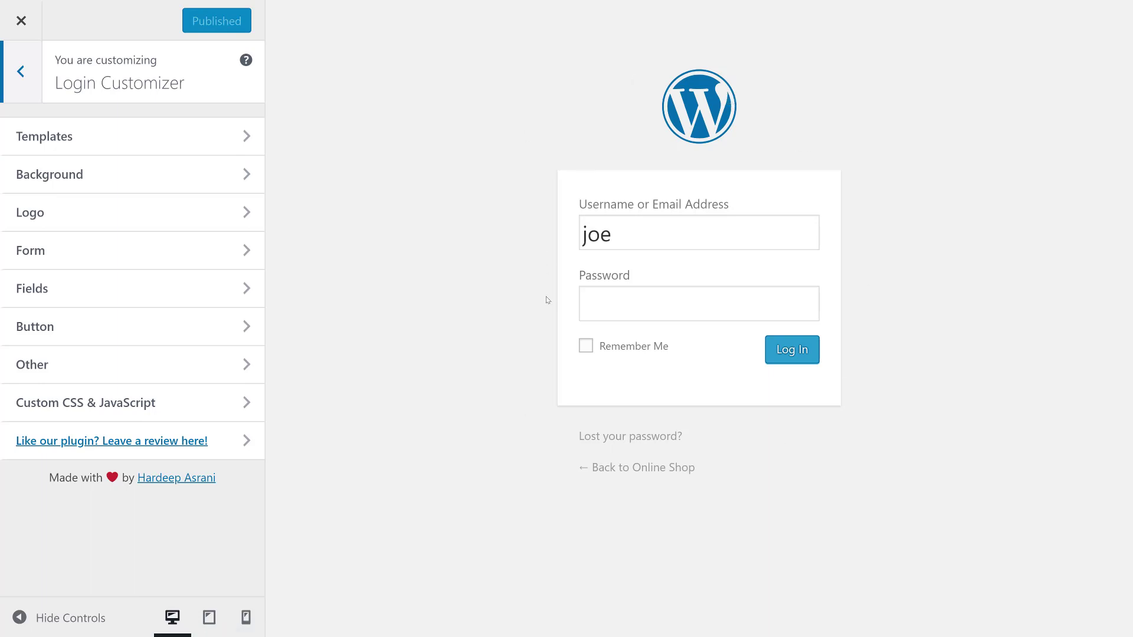
{"action": "left_click", "coordinate": [129, 139]}
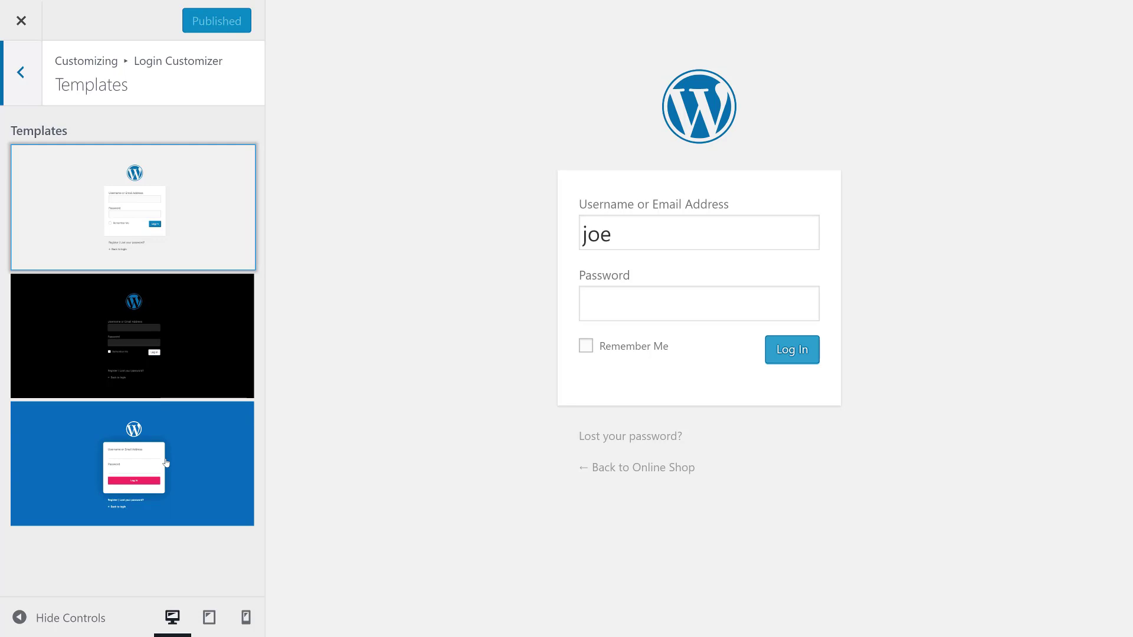
{"action": "left_click", "coordinate": [201, 318]}
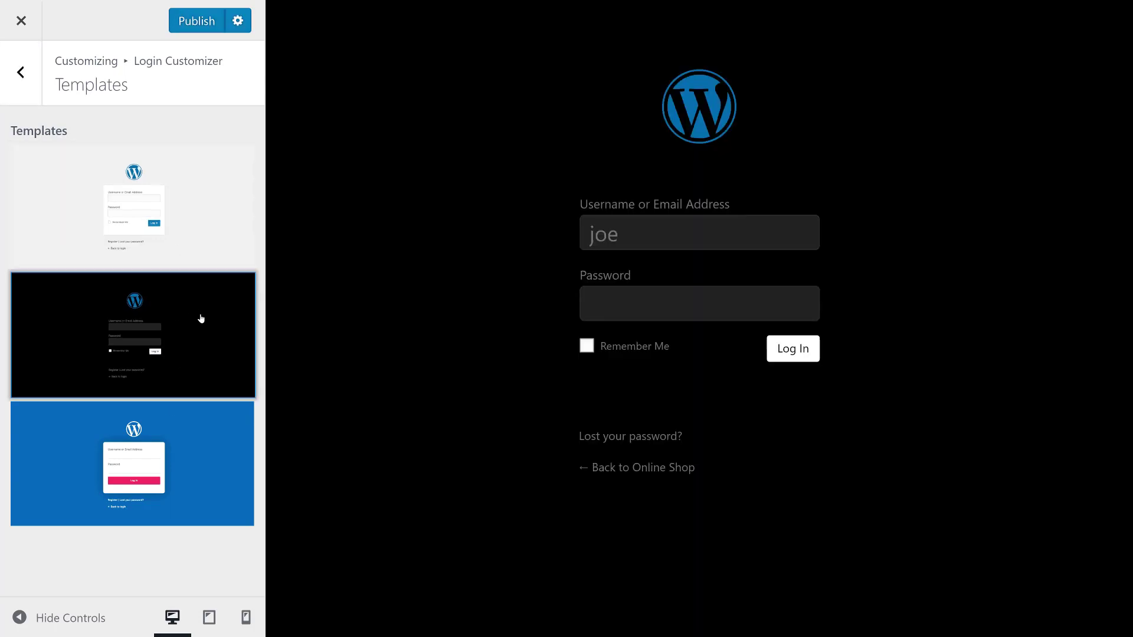
{"action": "left_click", "coordinate": [196, 441]}
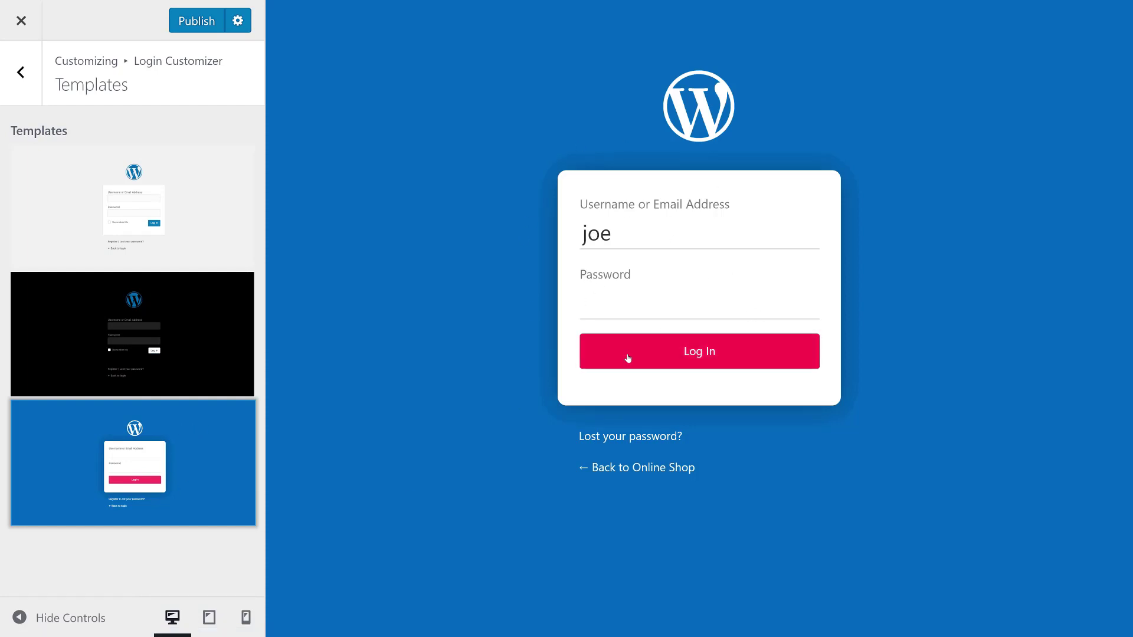
Set the login page background colour to the white (#ffffff) swatch.
{"action": "left_click", "coordinate": [28, 89]}
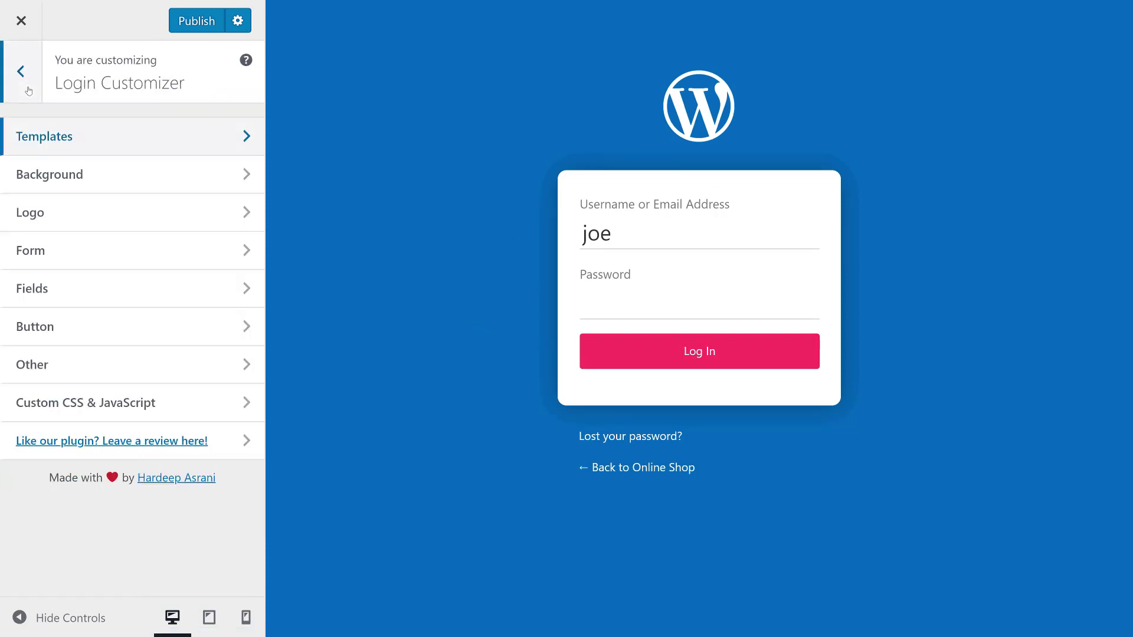
{"action": "left_click", "coordinate": [85, 179]}
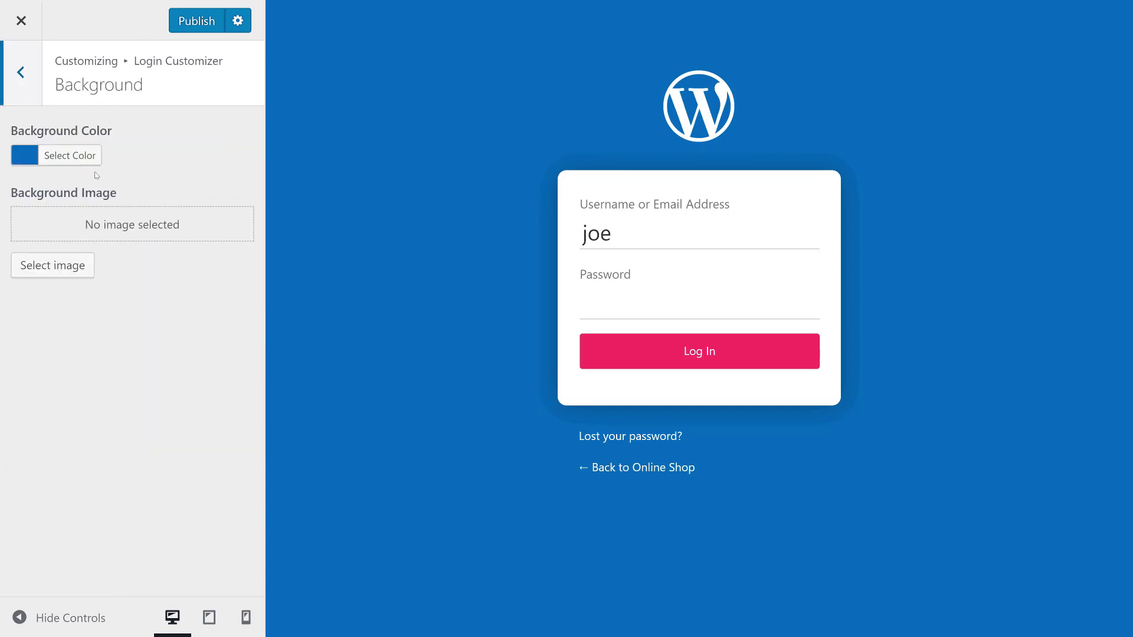
{"action": "left_click", "coordinate": [88, 163]}
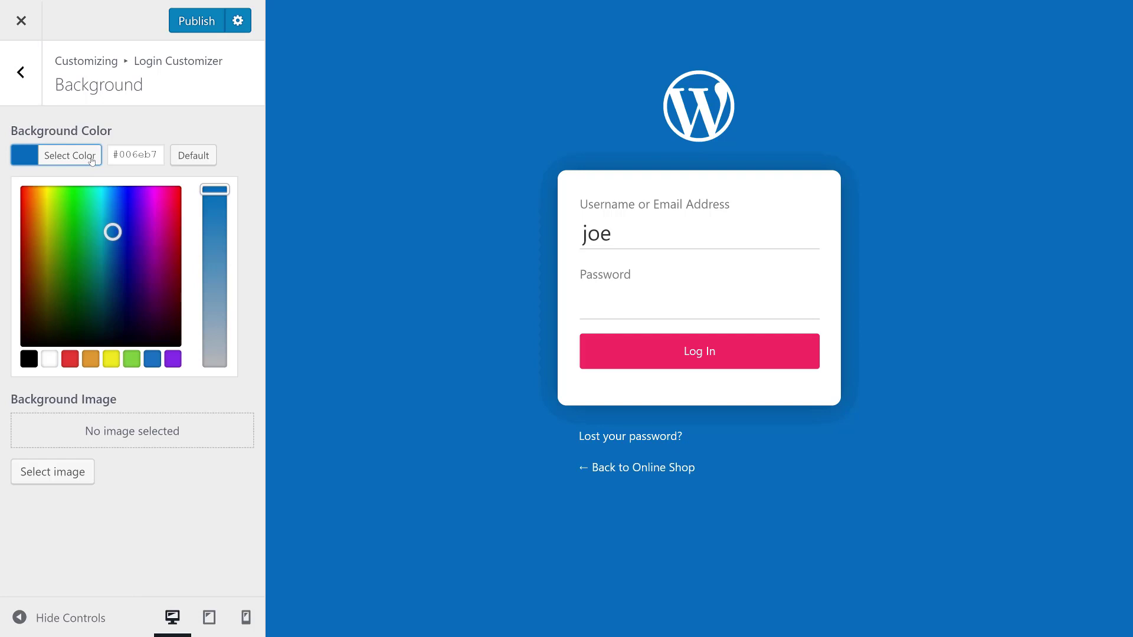
{"action": "left_click", "coordinate": [49, 360]}
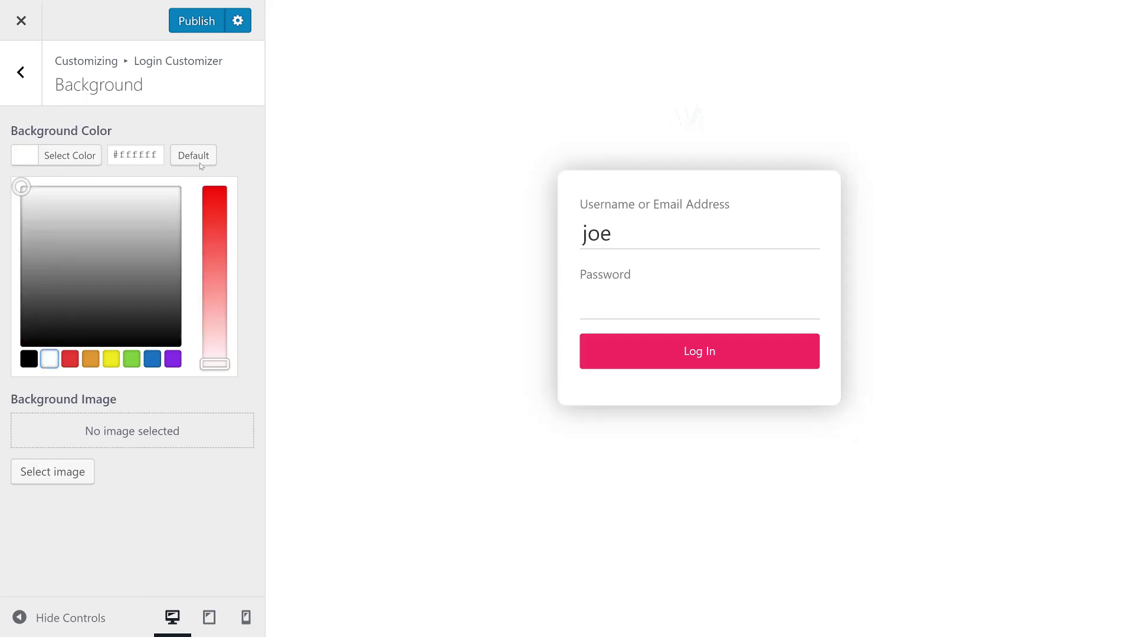
{"action": "left_click", "coordinate": [198, 137]}
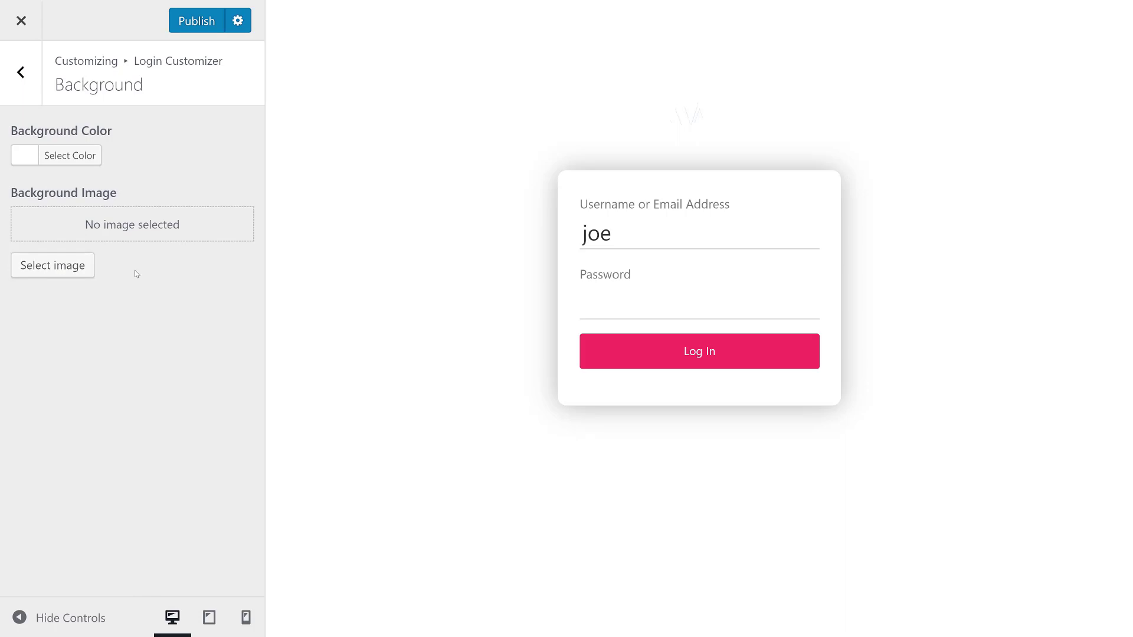
Choose the Atomic Courses image as the login page logo.
{"action": "left_click", "coordinate": [24, 87]}
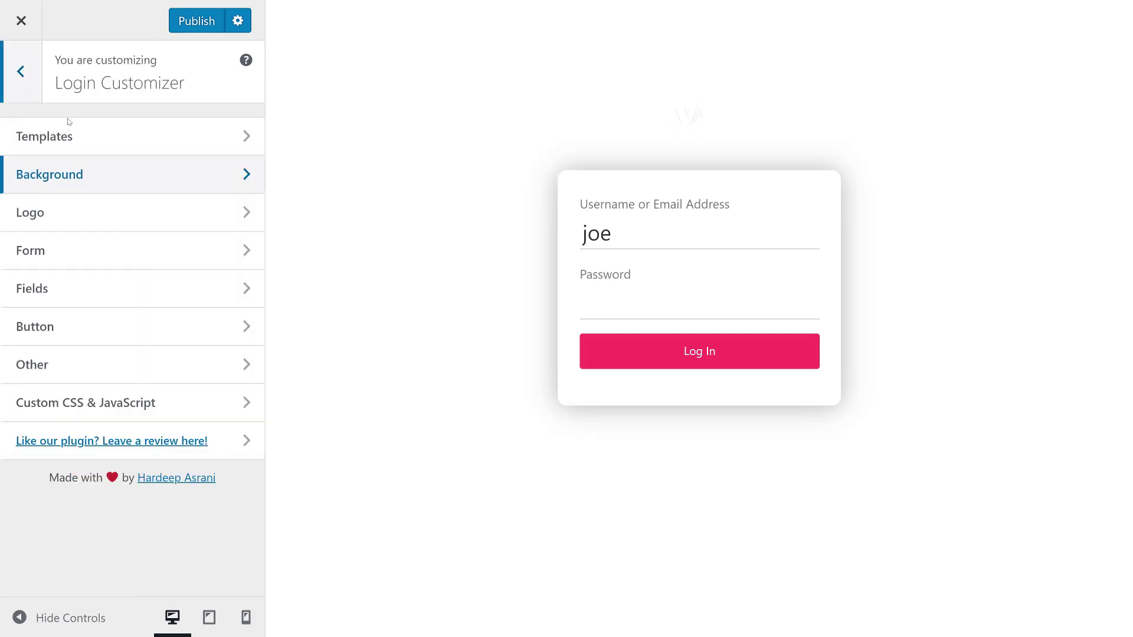
{"action": "left_click", "coordinate": [81, 220]}
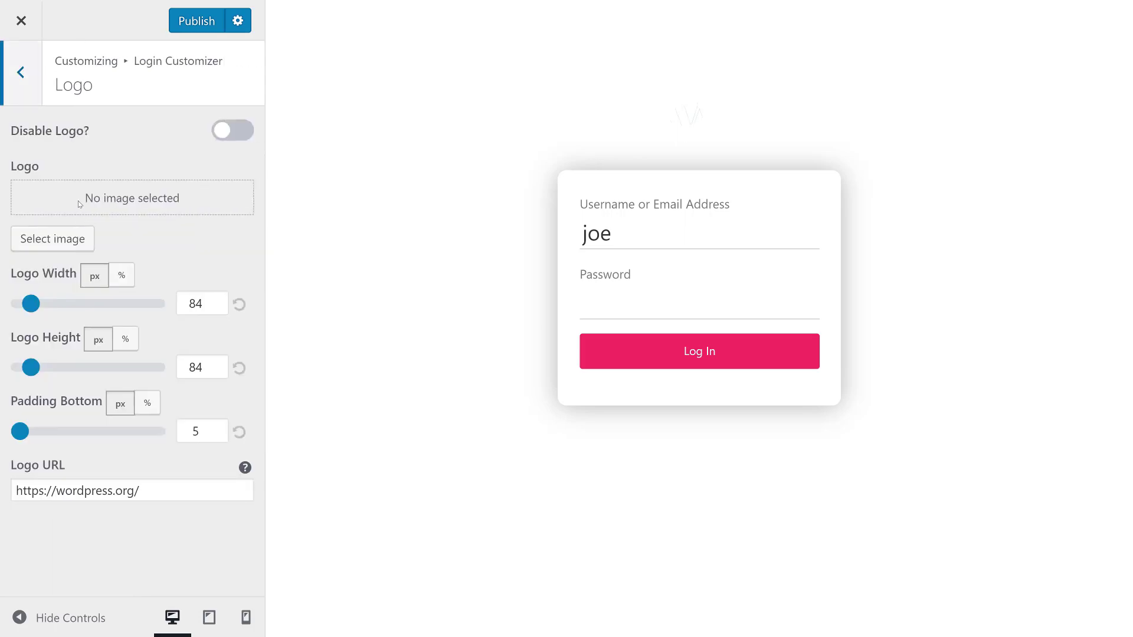
{"action": "left_click", "coordinate": [57, 246]}
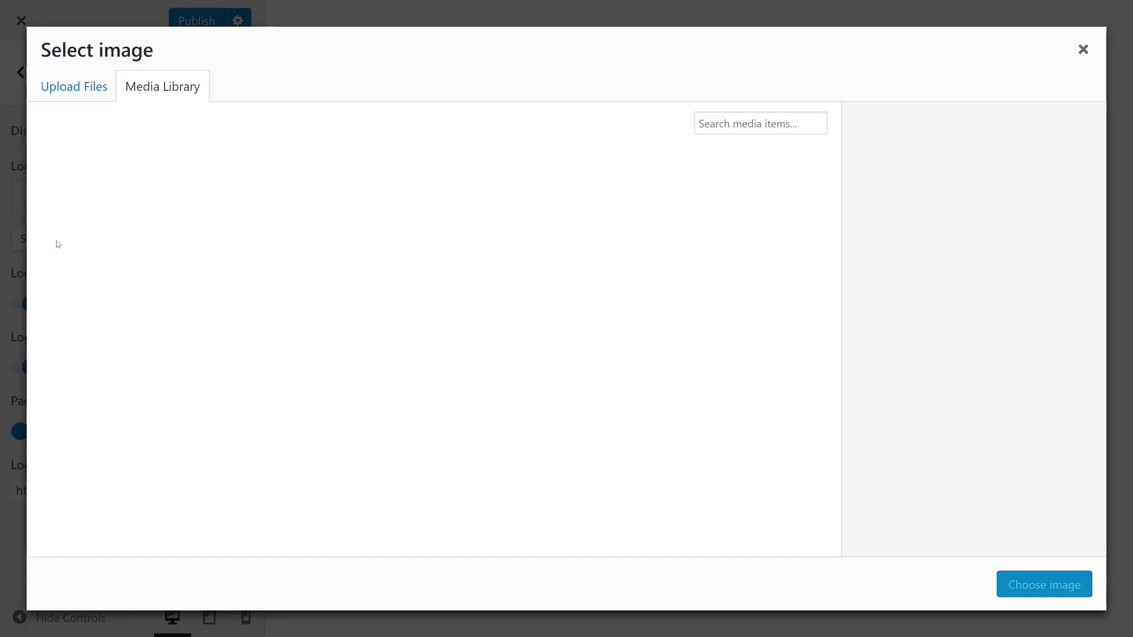
{"action": "double_click", "coordinate": [90, 97]}
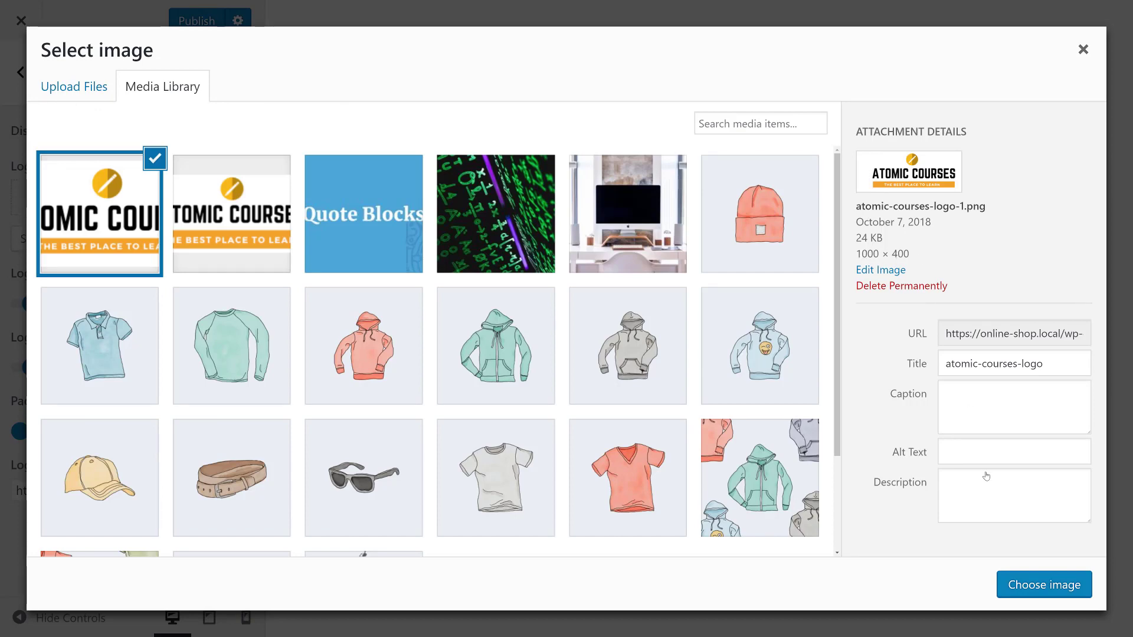
{"action": "left_click", "coordinate": [1048, 597]}
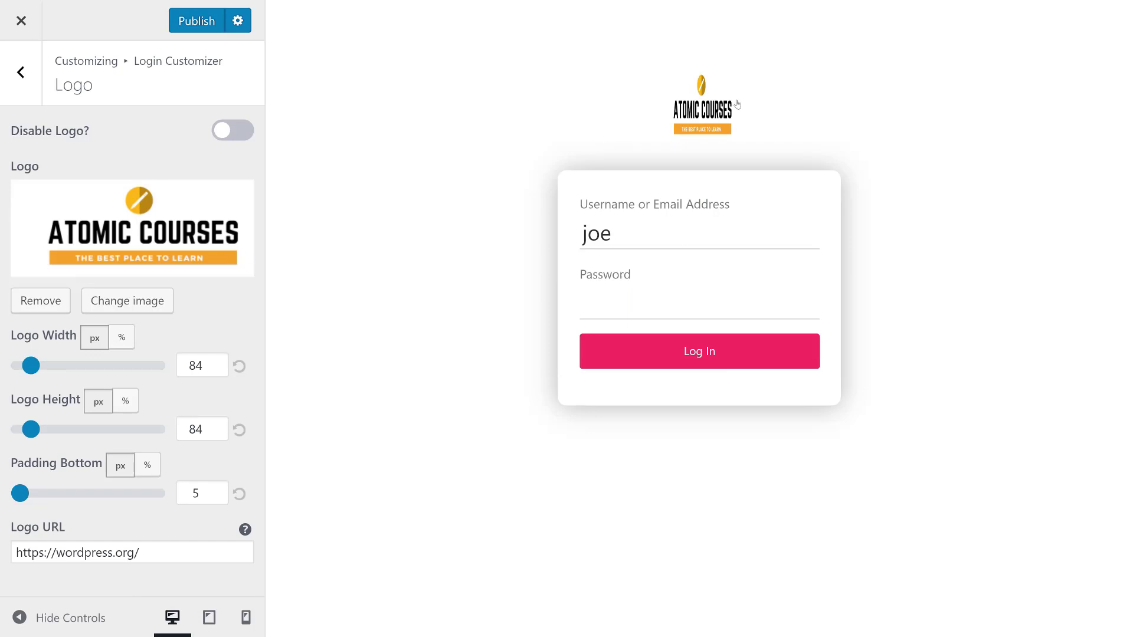
Set the logo size in pixels to 200 wide by 100 high.
{"action": "left_click", "coordinate": [131, 340]}
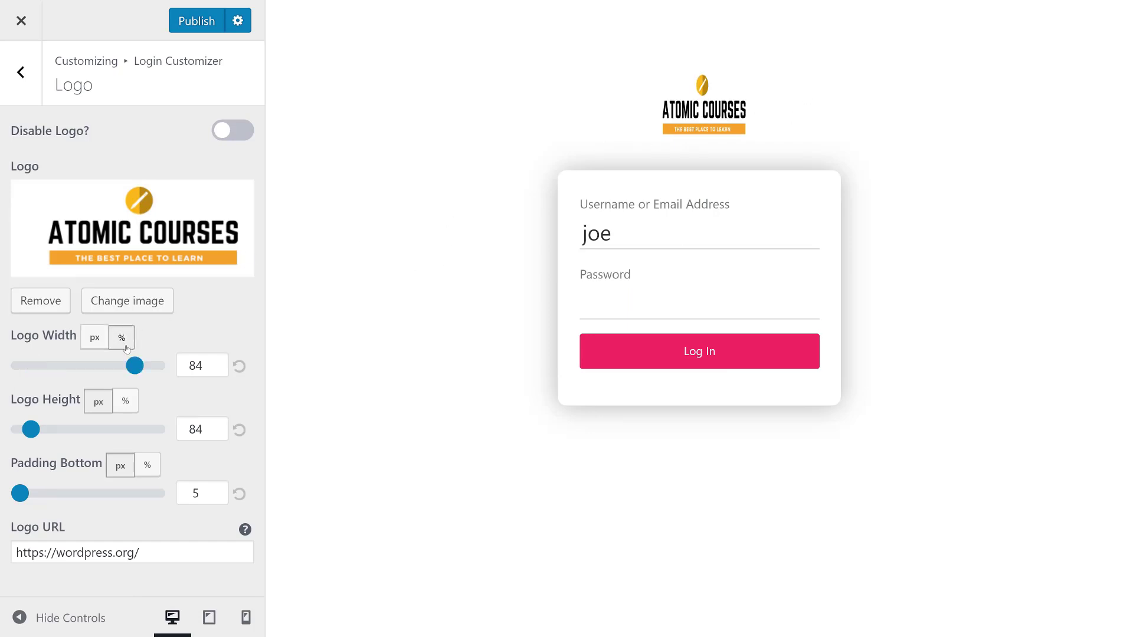
{"action": "left_click", "coordinate": [125, 403]}
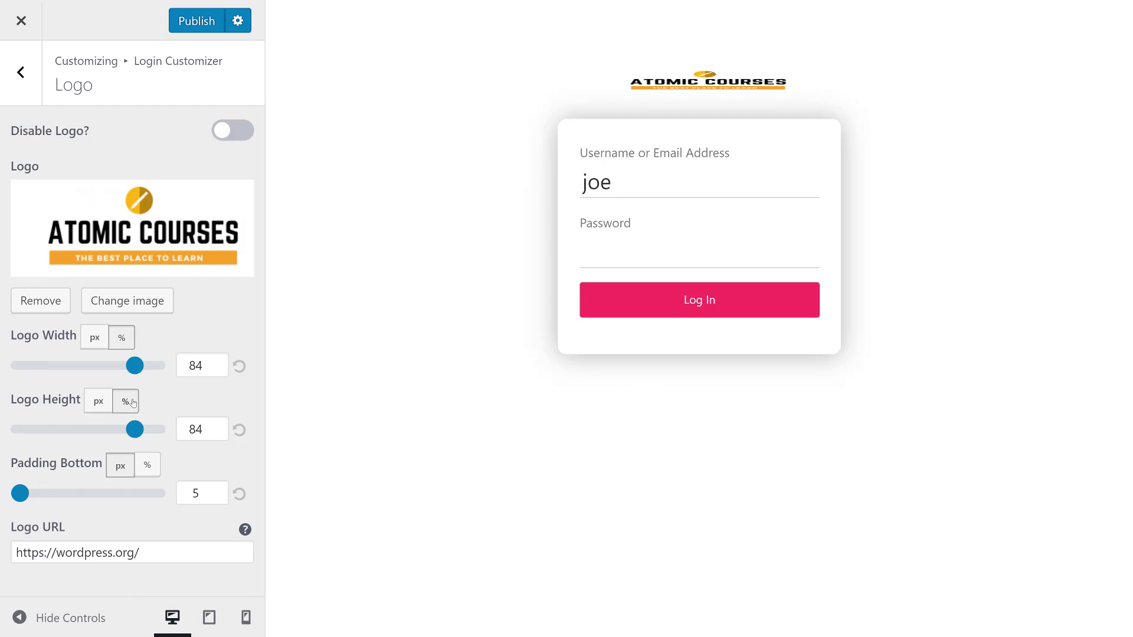
{"action": "double_click", "coordinate": [225, 426]}
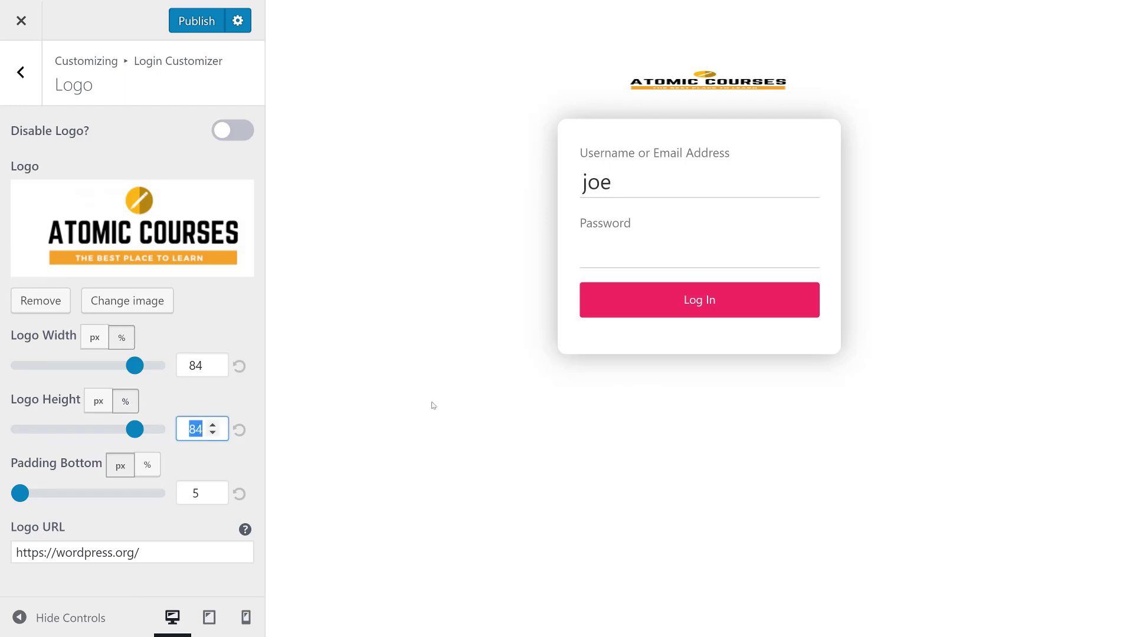
{"action": "type", "text": "100"}
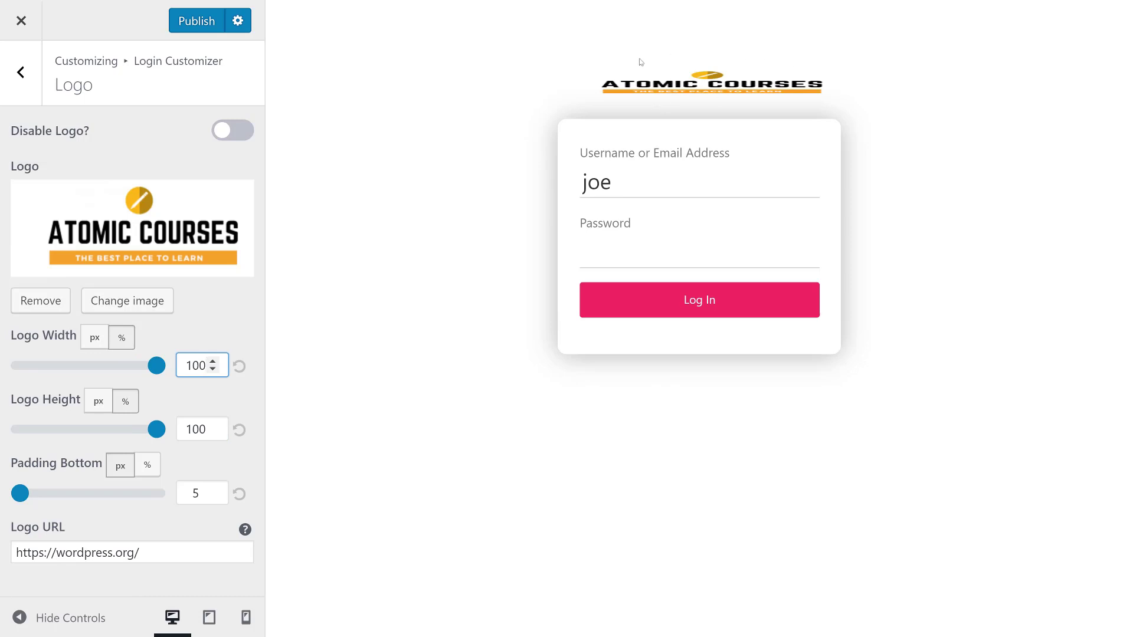
{"action": "left_click", "coordinate": [95, 337]}
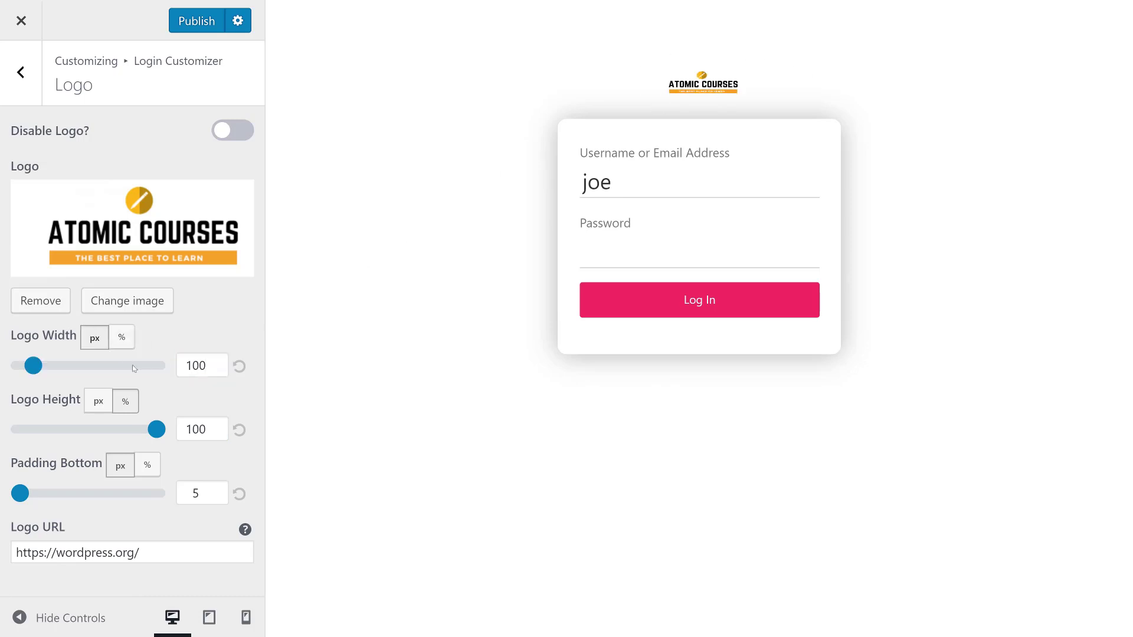
{"action": "double_click", "coordinate": [194, 366]}
{"action": "type", "text": "500"}
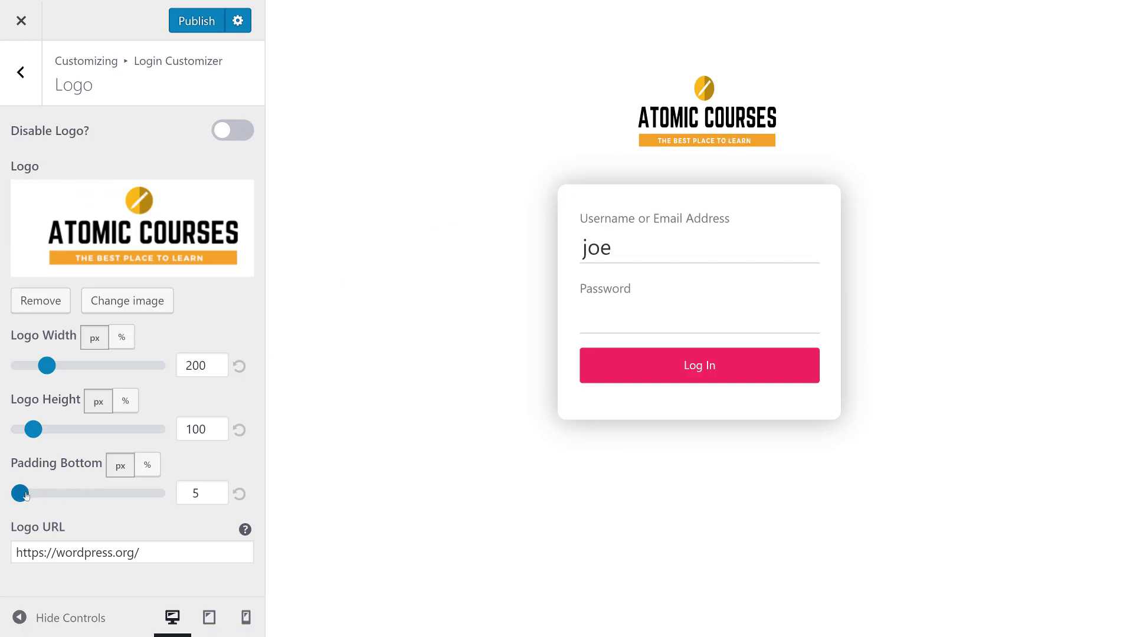
Set the logo's bottom padding to 0 and its link URL to /shop/.
{"action": "left_click_drag", "start_coordinate": [23, 495], "coordinate": [1, 496]}
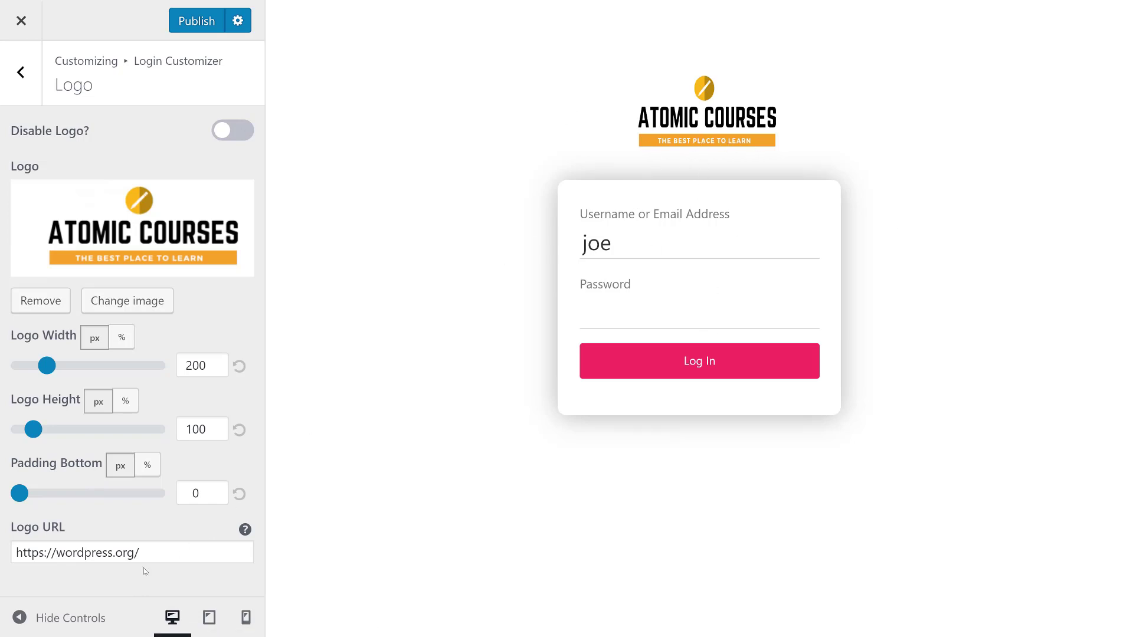
{"action": "triple_click", "coordinate": [130, 553]}
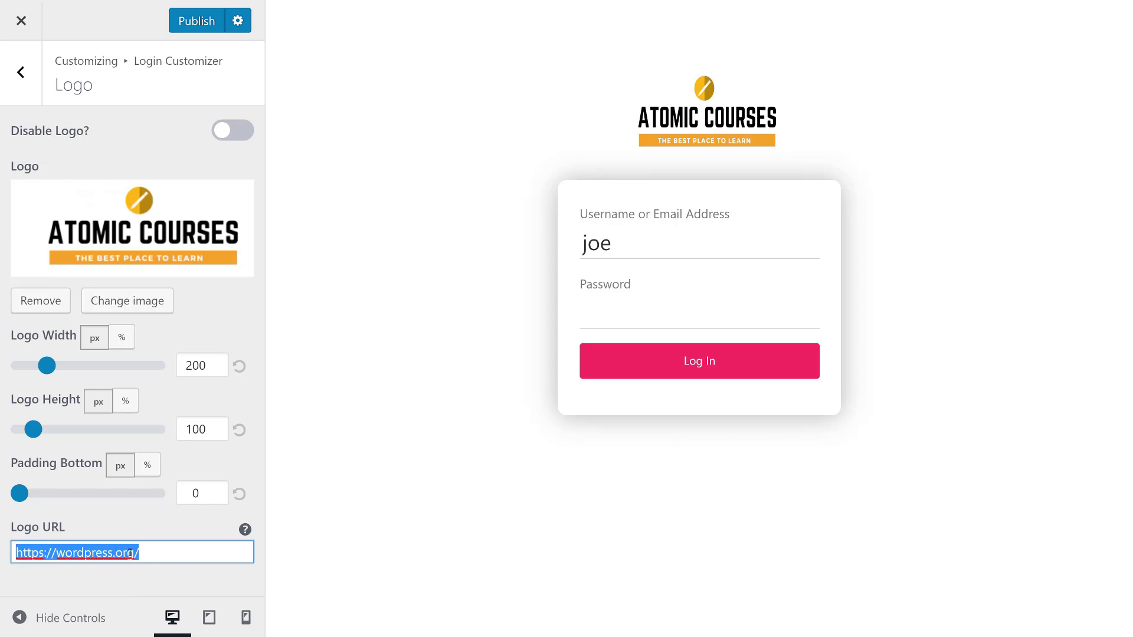
{"action": "type", "text": "/"}
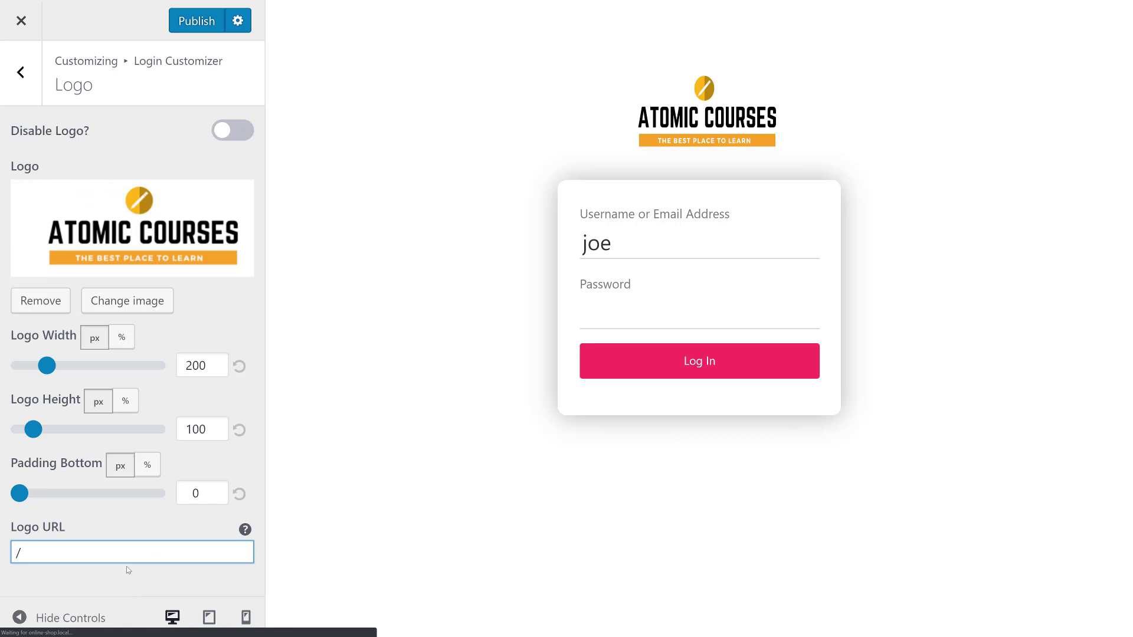
{"action": "type", "text": "SHOP/"}
{"action": "key", "text": "BackSpace"}
{"action": "key", "text": "BackSpace"}
{"action": "key", "text": "BackSpace"}
{"action": "key", "text": "BackSpace"}
{"action": "key", "text": "Caps_Lock"}
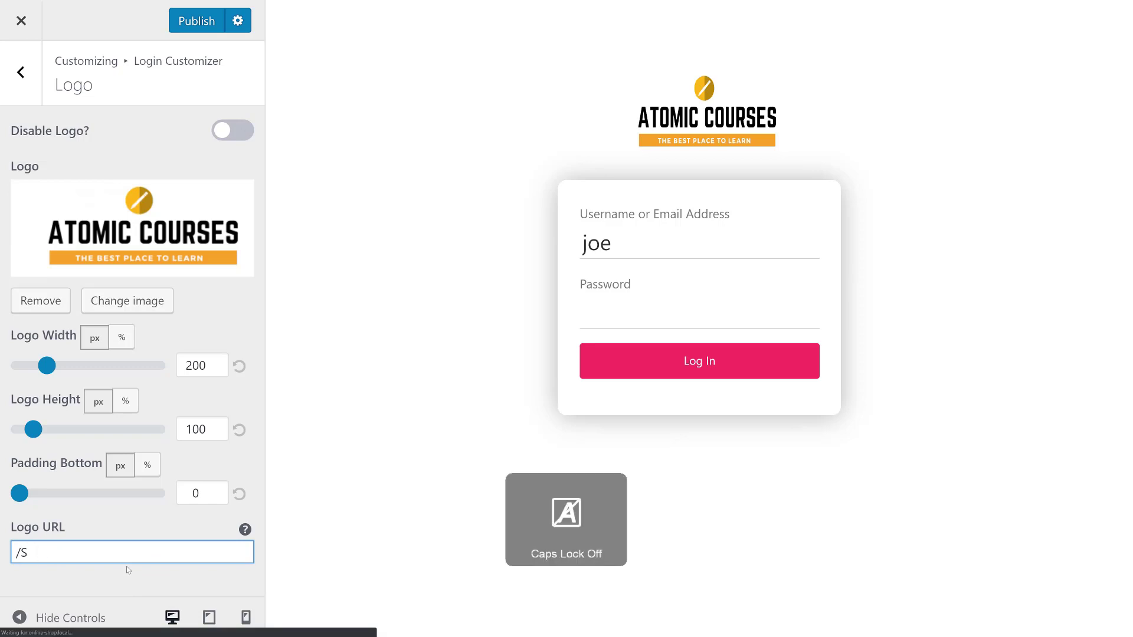
{"action": "key", "text": "BackSpace"}
{"action": "type", "text": "sh"}
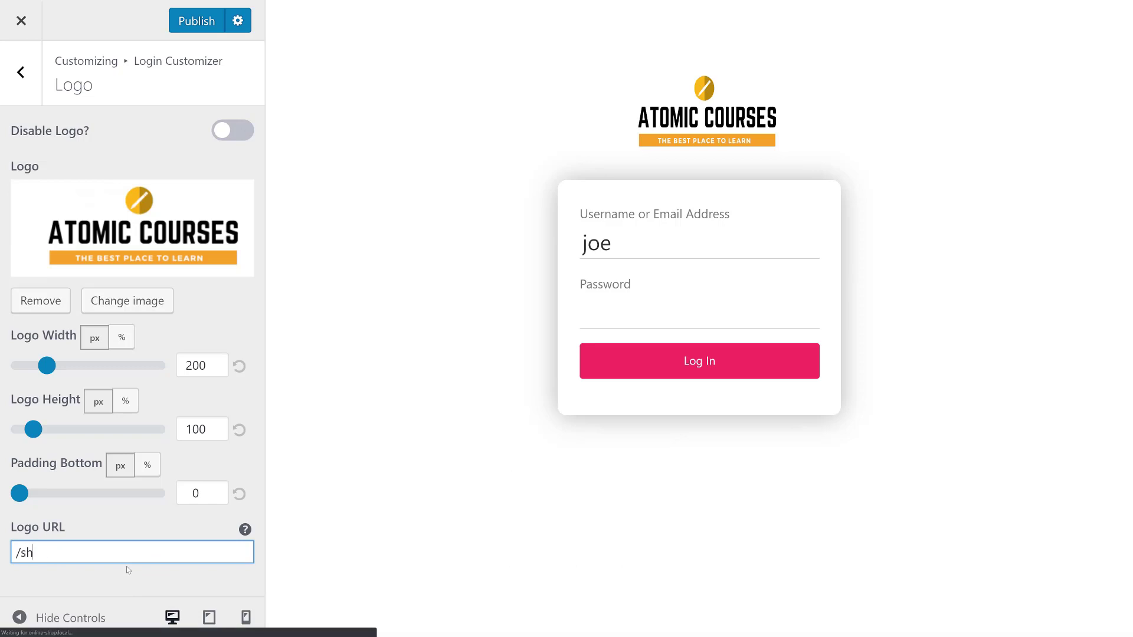
{"action": "type", "text": "op/"}
Open the login form settings and look over its padding and background colour options.
{"action": "left_click", "coordinate": [36, 76]}
{"action": "left_click", "coordinate": [75, 254]}
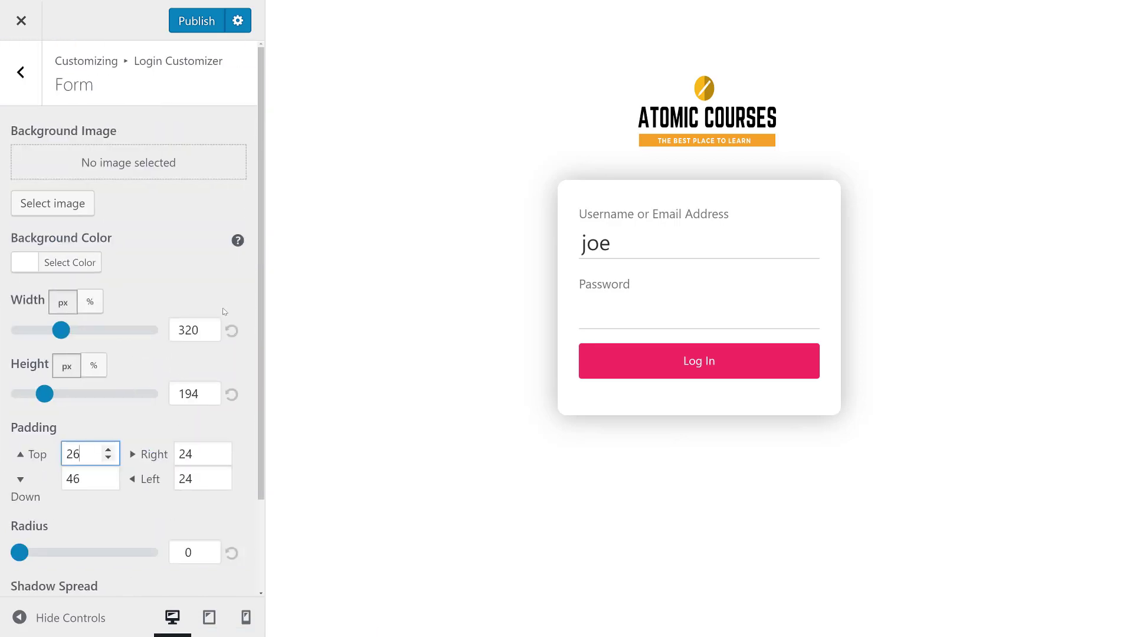
{"action": "left_click", "coordinate": [221, 292]}
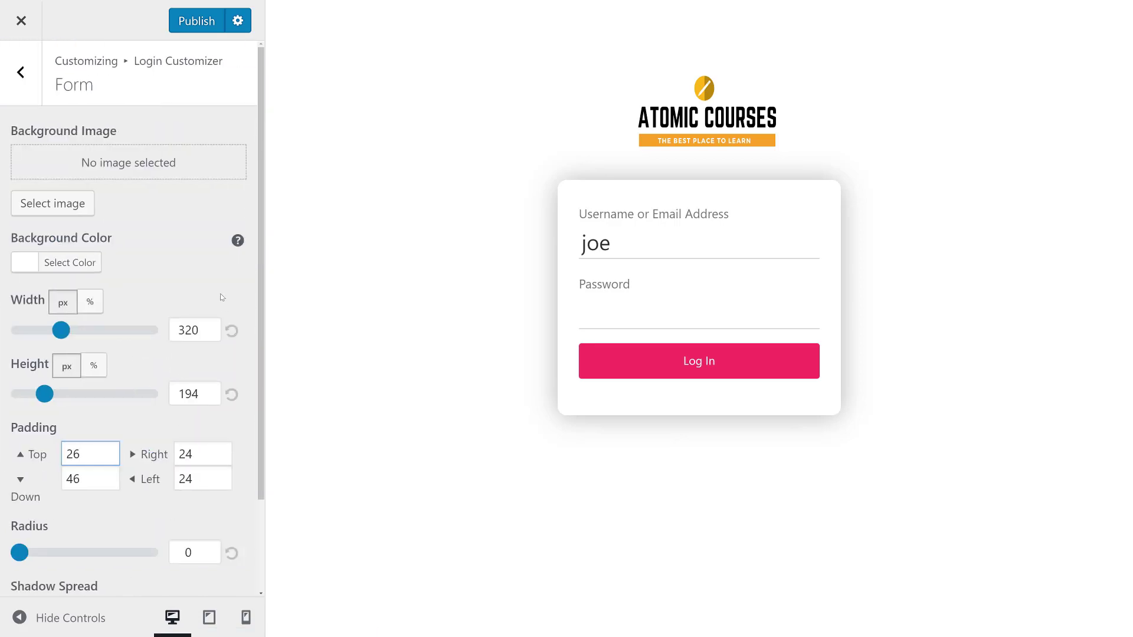
{"action": "left_click", "coordinate": [71, 265]}
{"action": "left_click", "coordinate": [142, 279]}
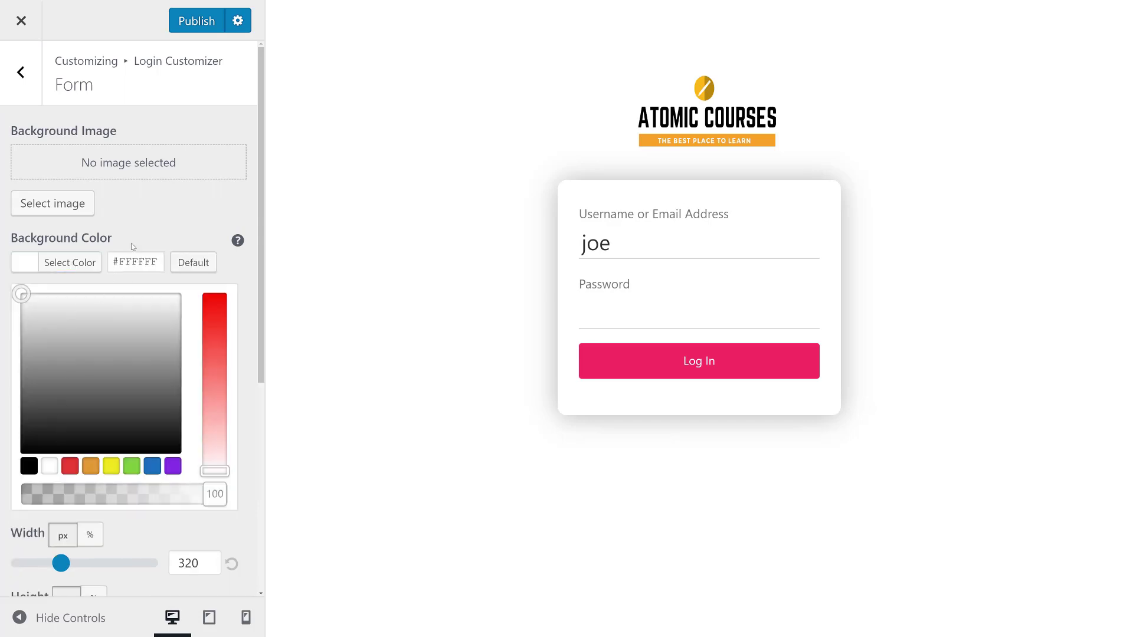
{"action": "scroll", "coordinate": [163, 360], "scroll_direction": "down", "scroll_amount": 2}
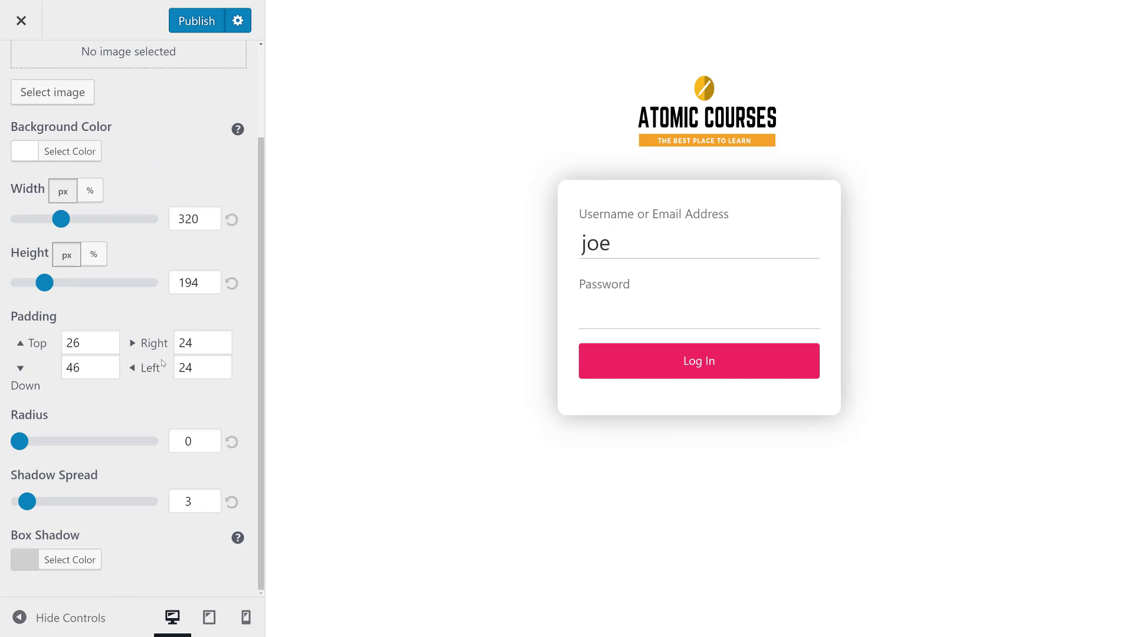
Set the form's shadow spread to 0 and its shadow colour to white.
{"action": "left_click_drag", "start_coordinate": [27, 502], "coordinate": [2, 507]}
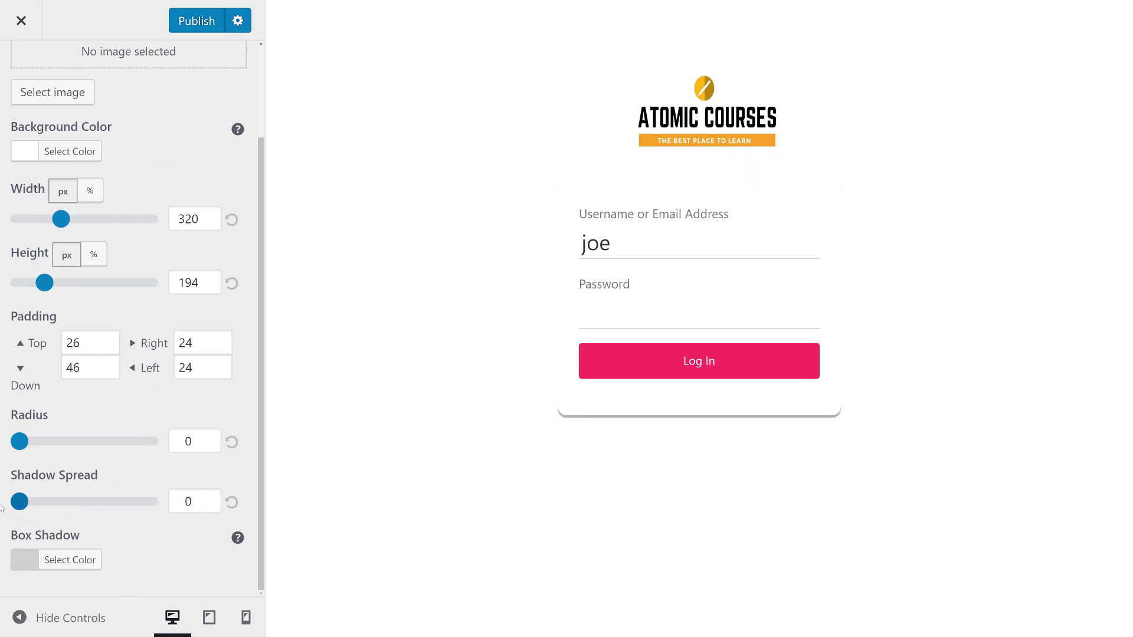
{"action": "left_click", "coordinate": [69, 559]}
{"action": "scroll", "coordinate": [128, 507], "scroll_direction": "down", "scroll_amount": 2}
{"action": "left_click_drag", "start_coordinate": [50, 470], "coordinate": [4, 434]}
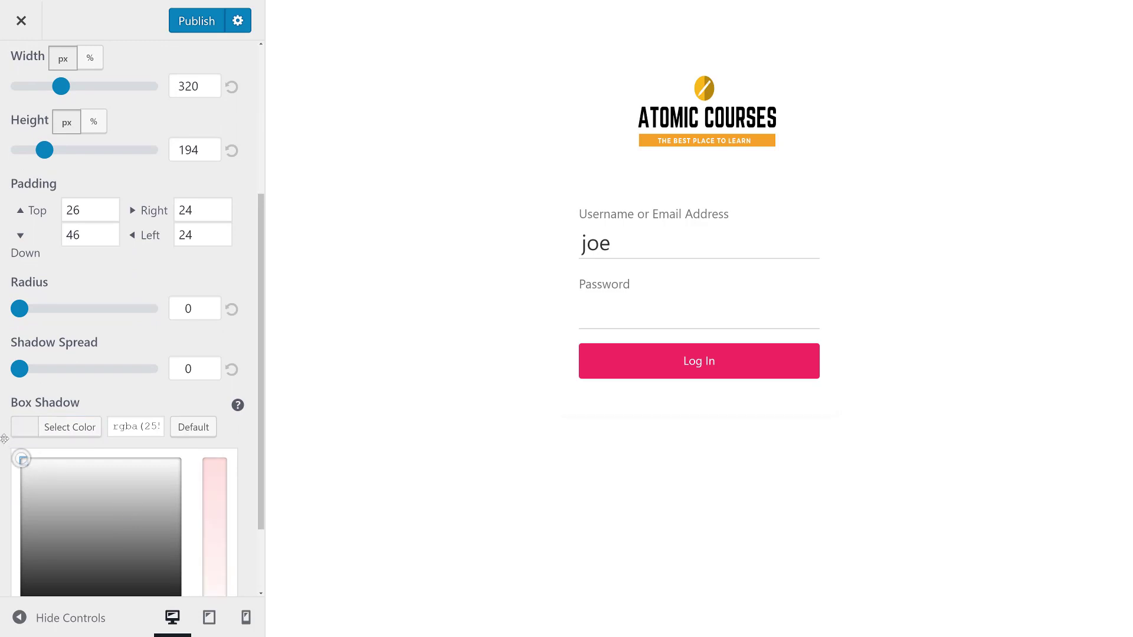
{"action": "left_click", "coordinate": [55, 420]}
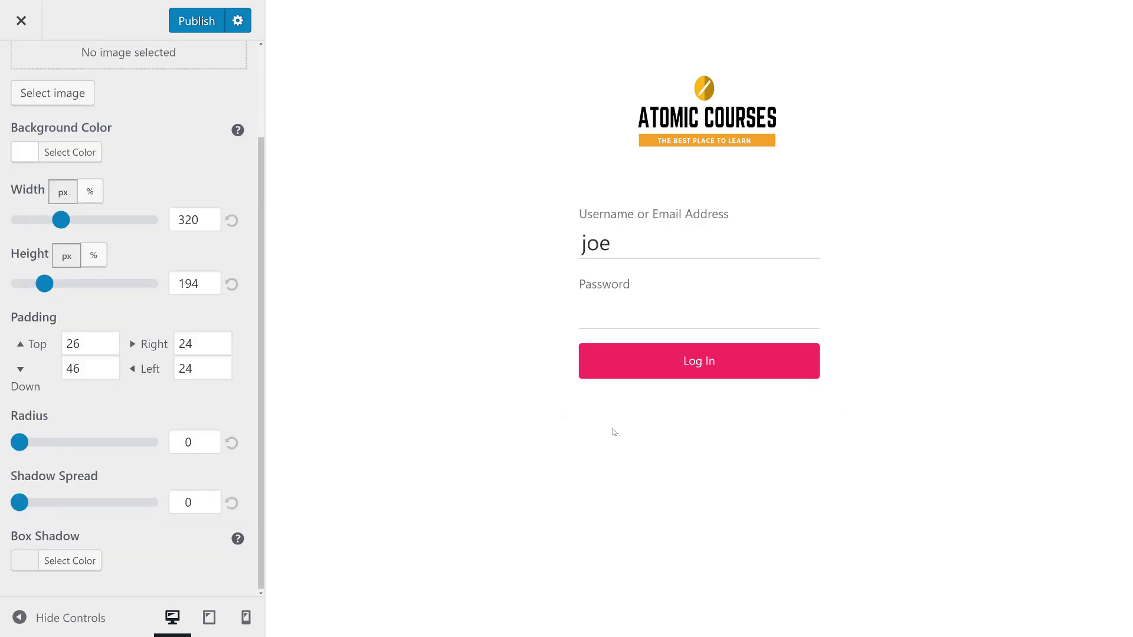
{"action": "scroll", "coordinate": [124, 422], "scroll_direction": "up", "scroll_amount": 3}
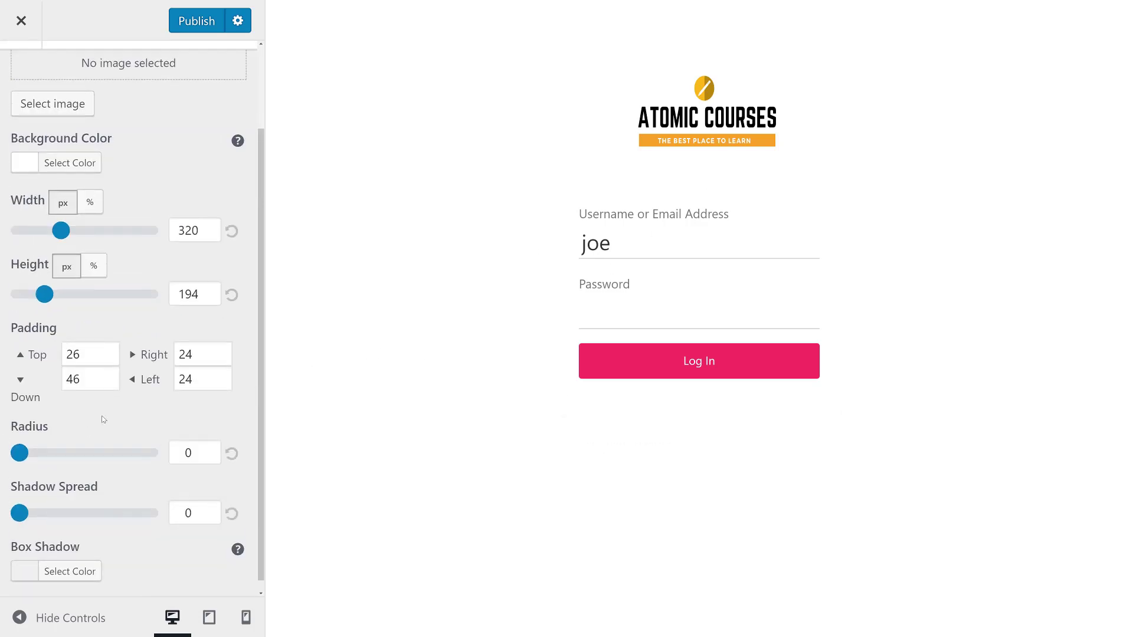
{"action": "left_click", "coordinate": [28, 85]}
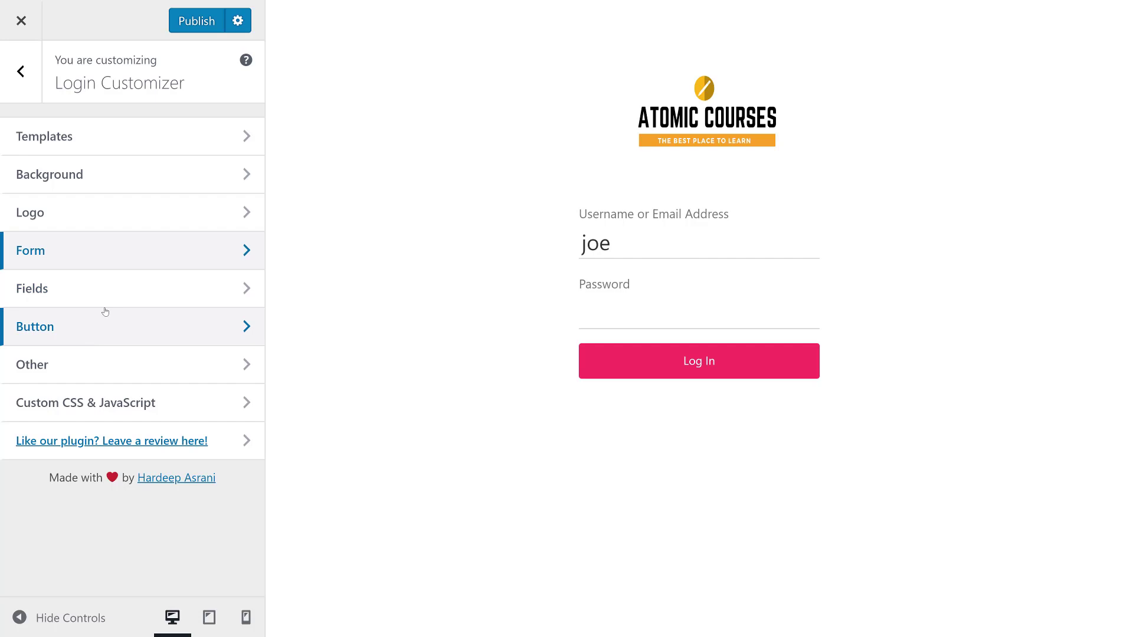
Set the Log In button background colour to orange #f2a22c.
{"action": "left_click", "coordinate": [113, 292]}
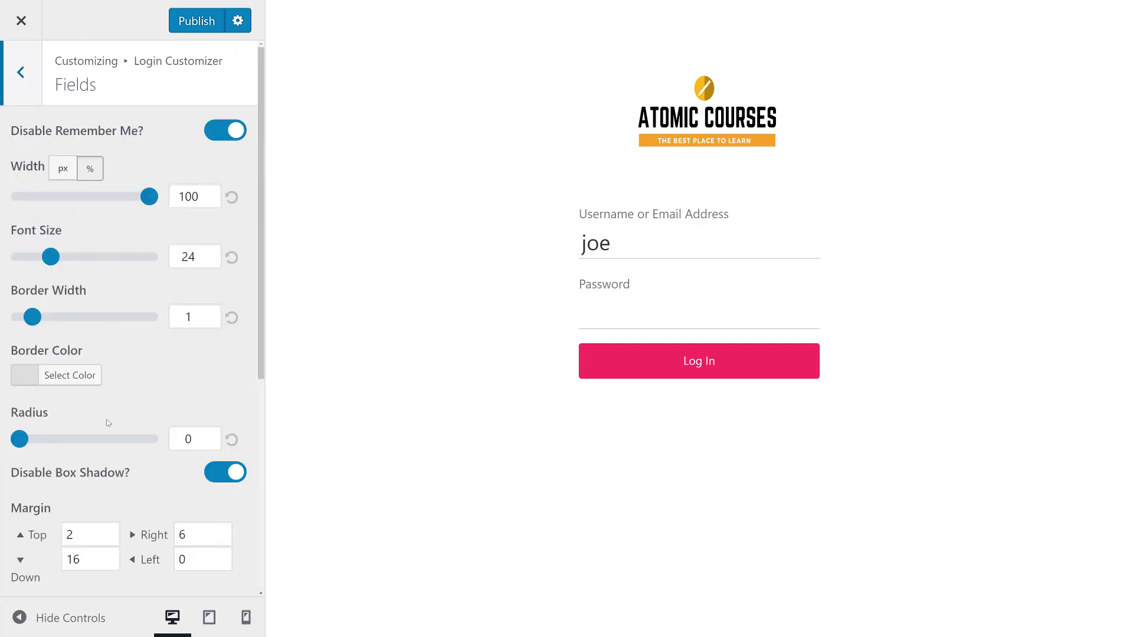
{"action": "left_click", "coordinate": [16, 88]}
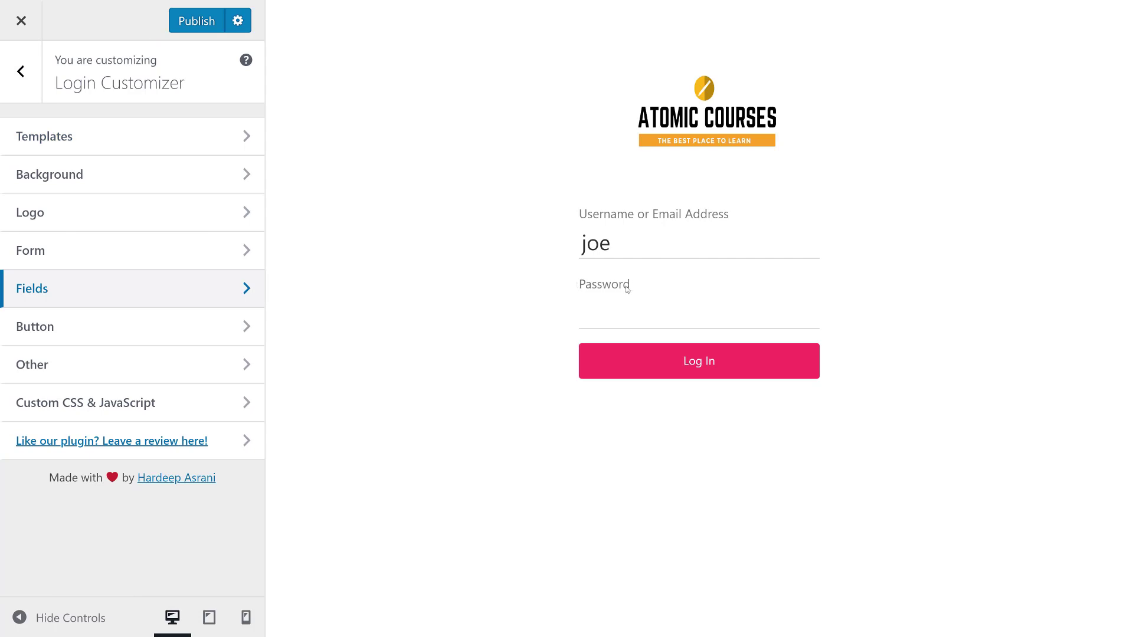
{"action": "left_click", "coordinate": [147, 331]}
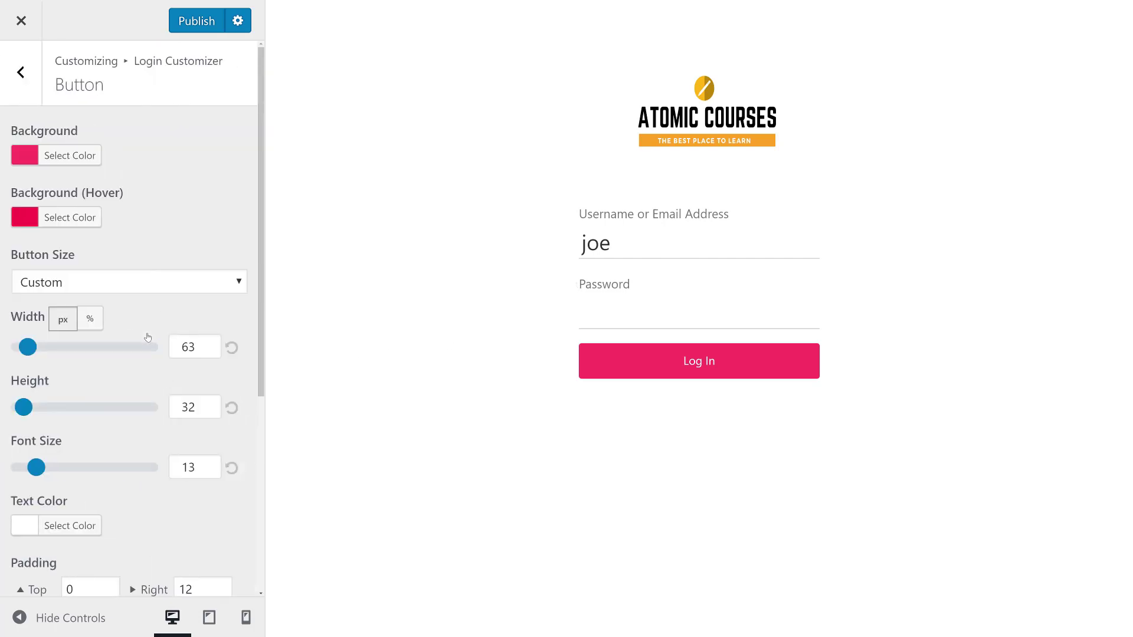
{"action": "left_click", "coordinate": [89, 161]}
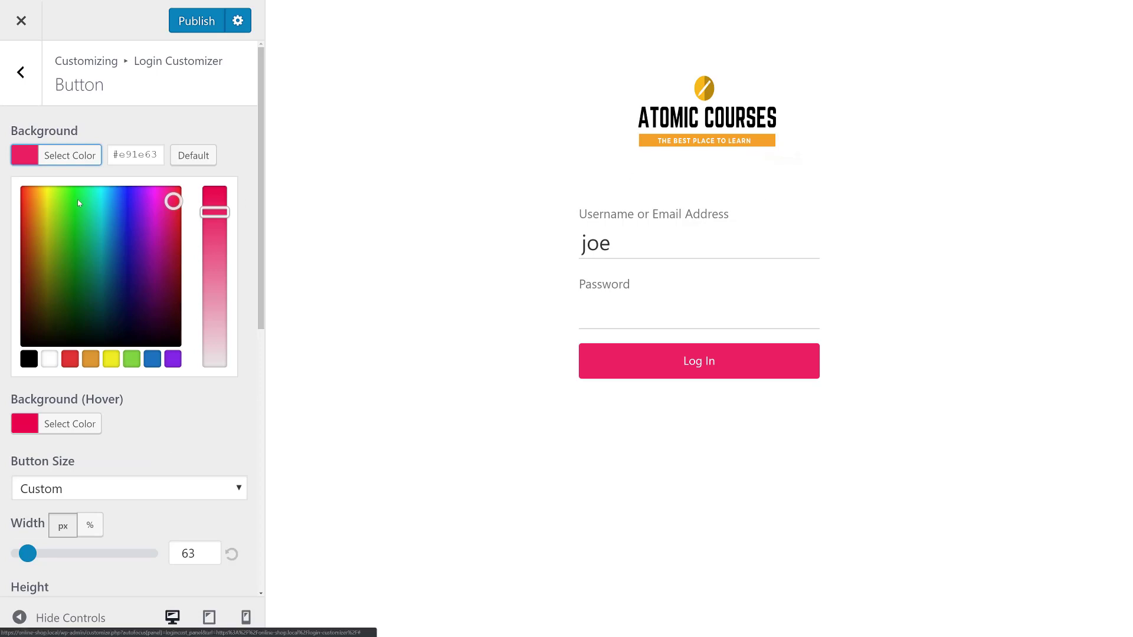
{"action": "triple_click", "coordinate": [133, 153]}
{"action": "key", "text": "ctrl+v"}
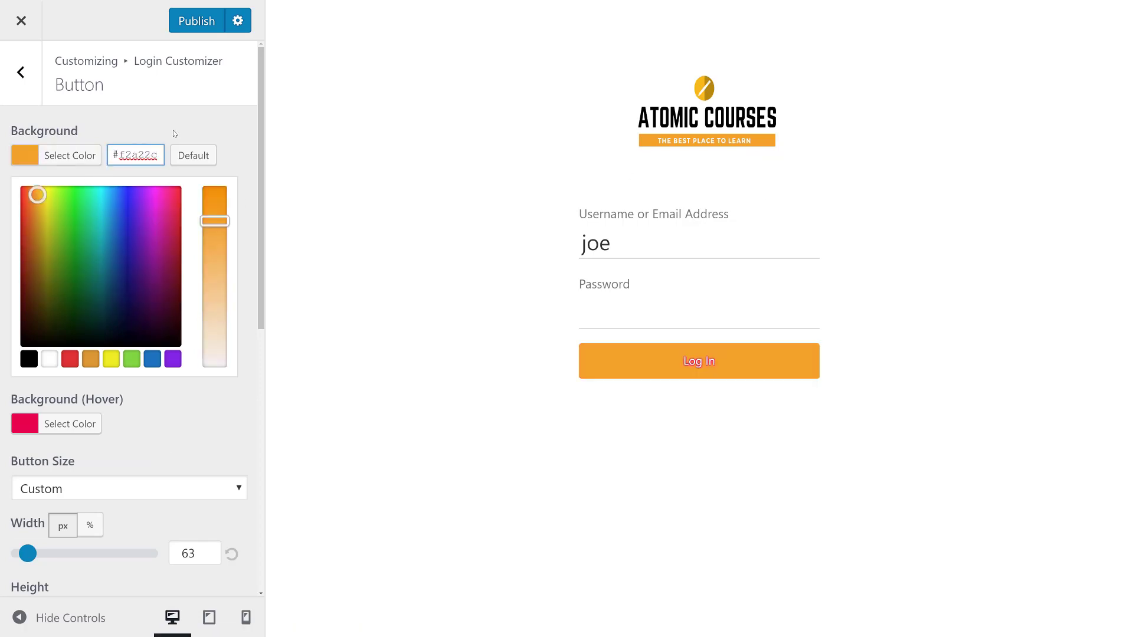
{"action": "left_click", "coordinate": [174, 134]}
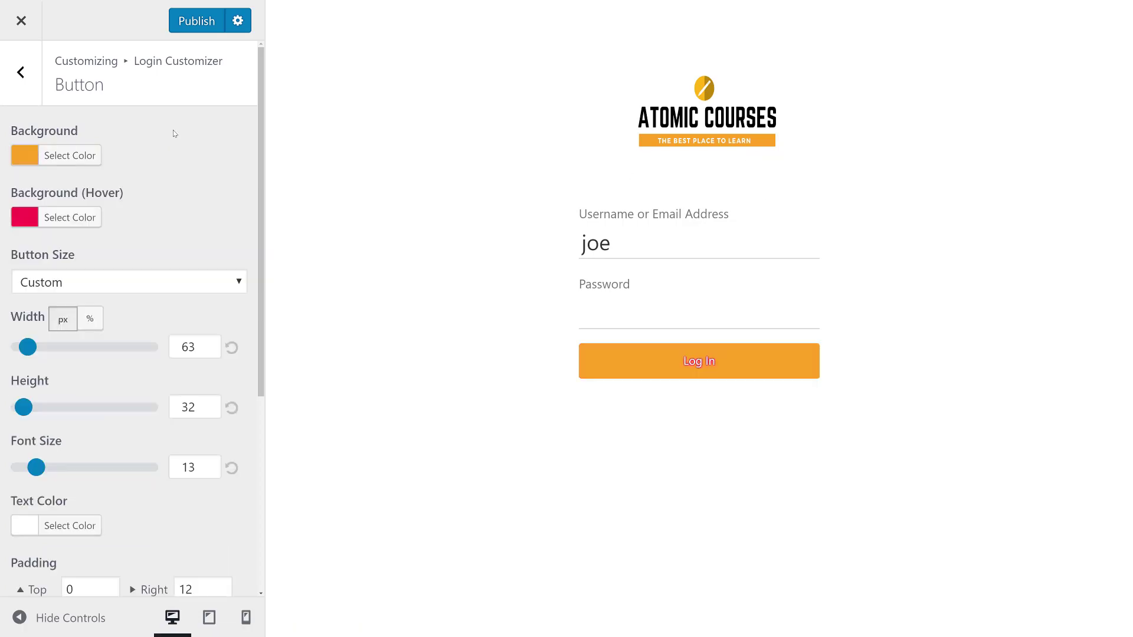
Set the button hover colour to a lighter orange, #f2c076.
{"action": "left_click", "coordinate": [86, 216]}
{"action": "triple_click", "coordinate": [138, 217]}
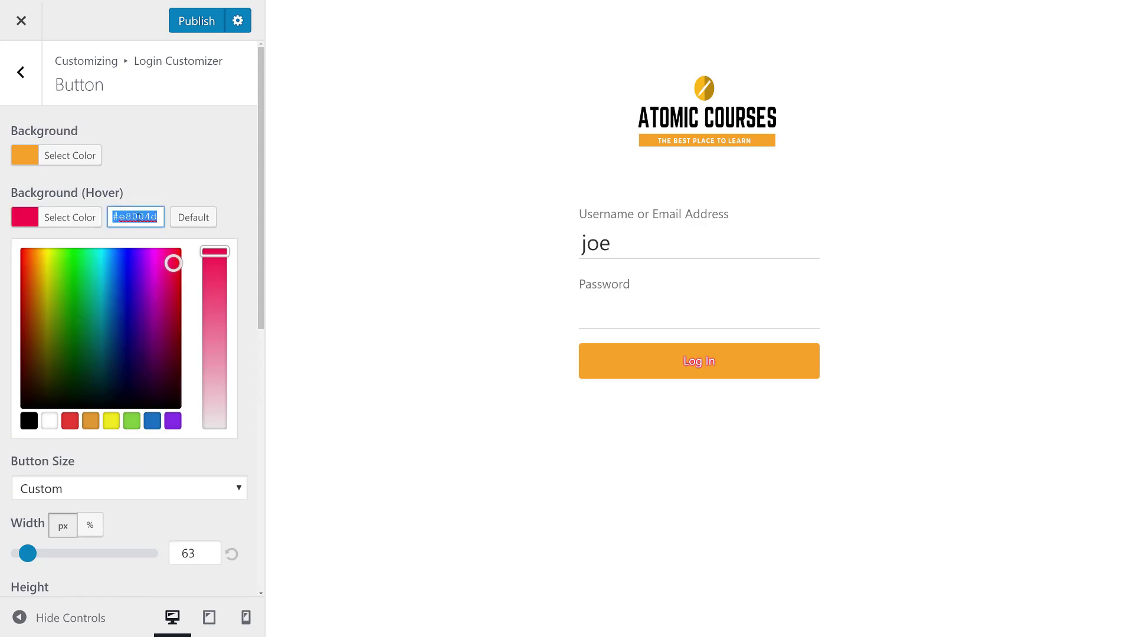
{"action": "type", "text": "#f2a22c"}
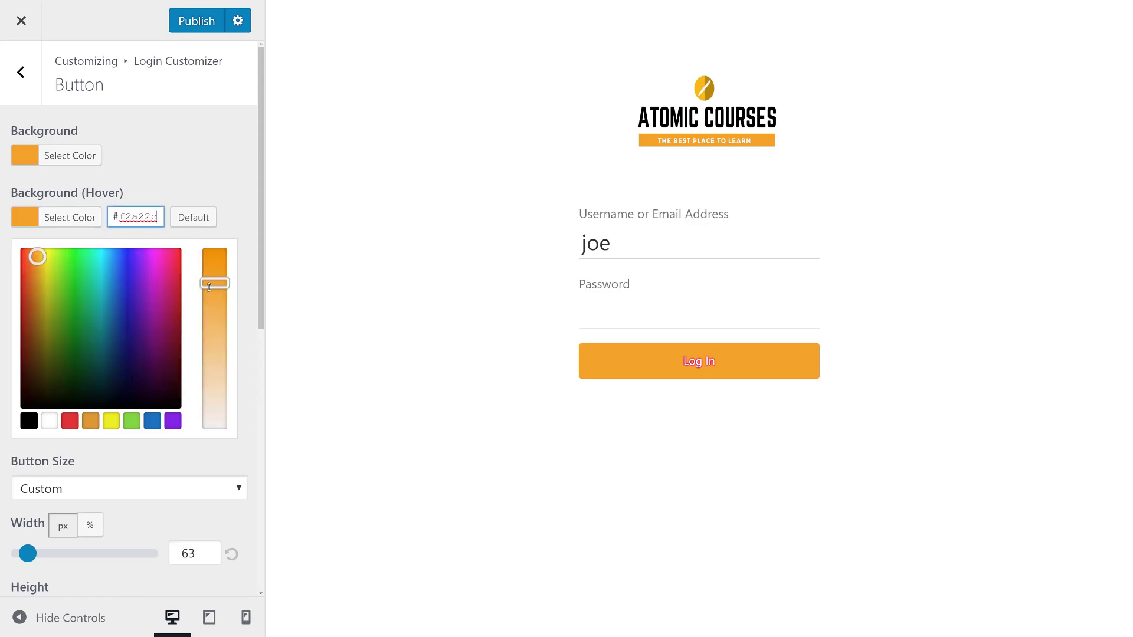
{"action": "left_click_drag", "start_coordinate": [210, 287], "coordinate": [211, 342]}
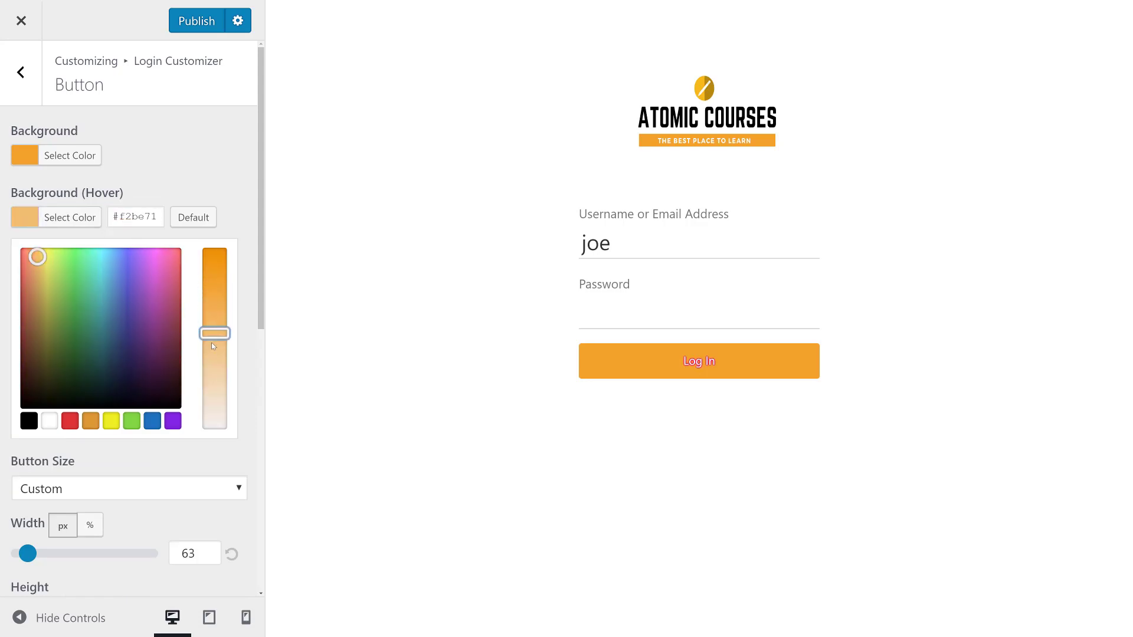
{"action": "left_click", "coordinate": [209, 186]}
Reduce the Log In button's border width to 0.
{"action": "scroll", "coordinate": [101, 416], "scroll_direction": "down", "scroll_amount": 5}
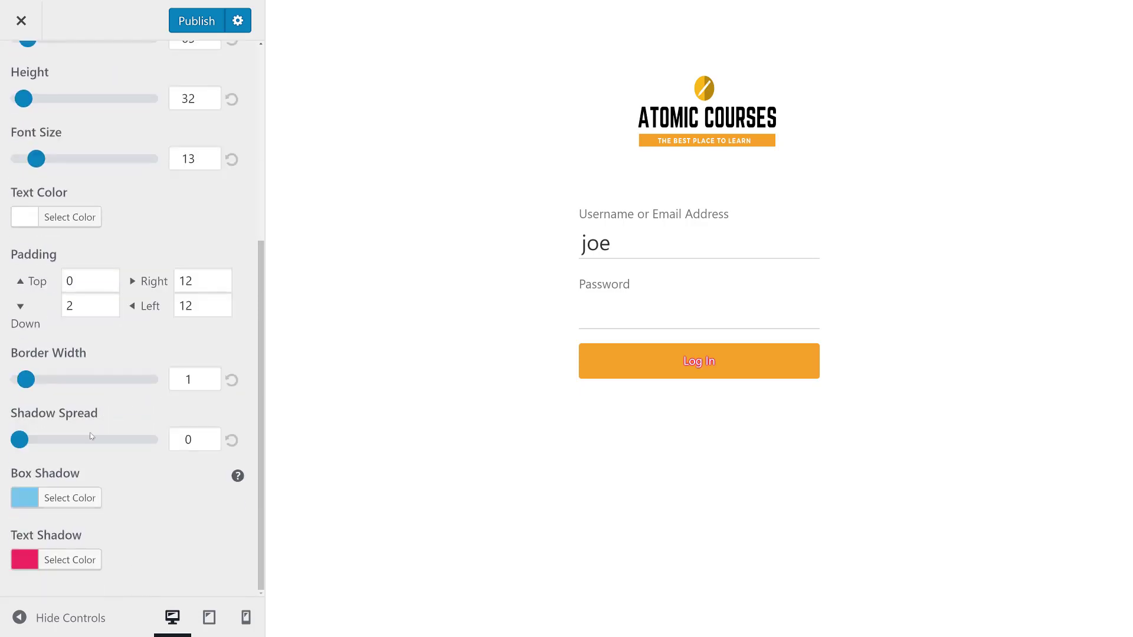
{"action": "left_click", "coordinate": [64, 561]}
{"action": "scroll", "coordinate": [114, 525], "scroll_direction": "down", "scroll_amount": 3}
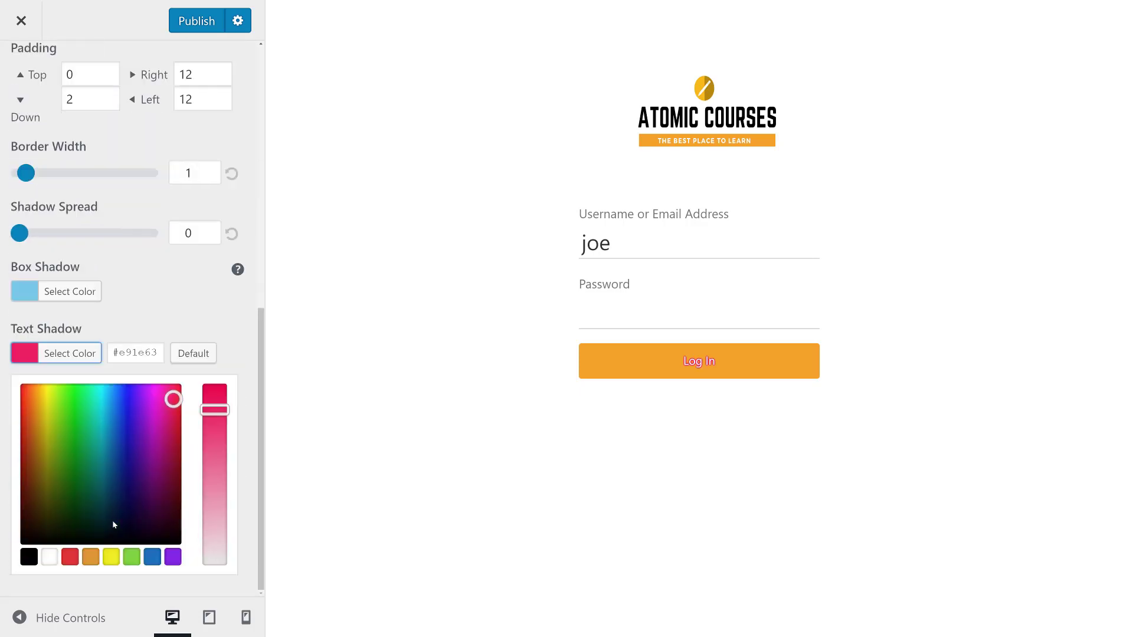
{"action": "left_click", "coordinate": [76, 294]}
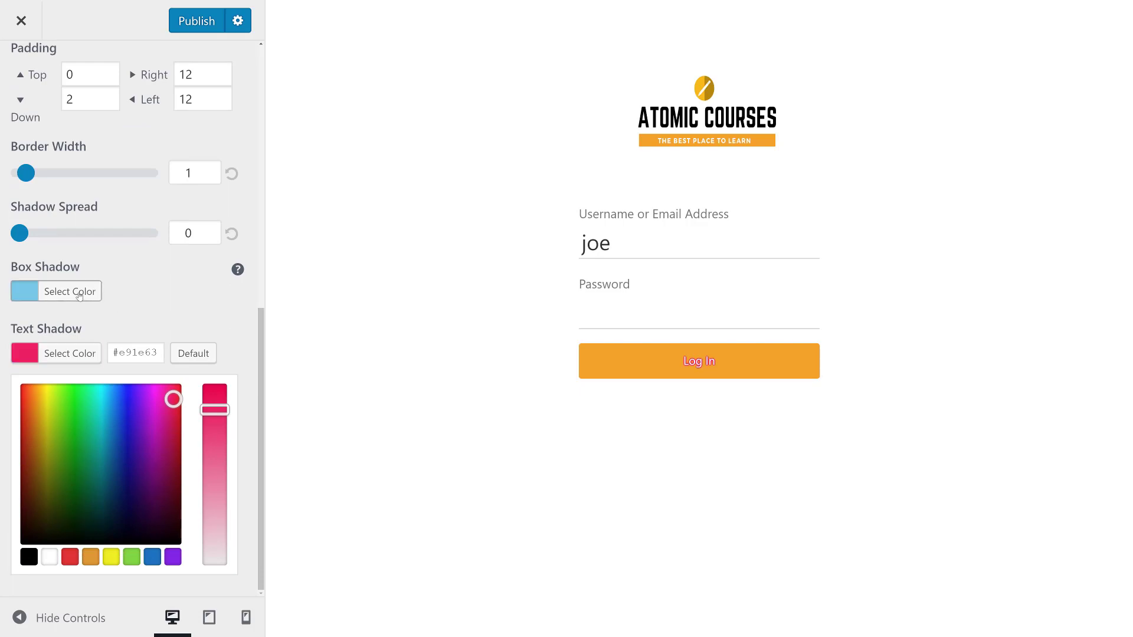
{"action": "left_click", "coordinate": [138, 273]}
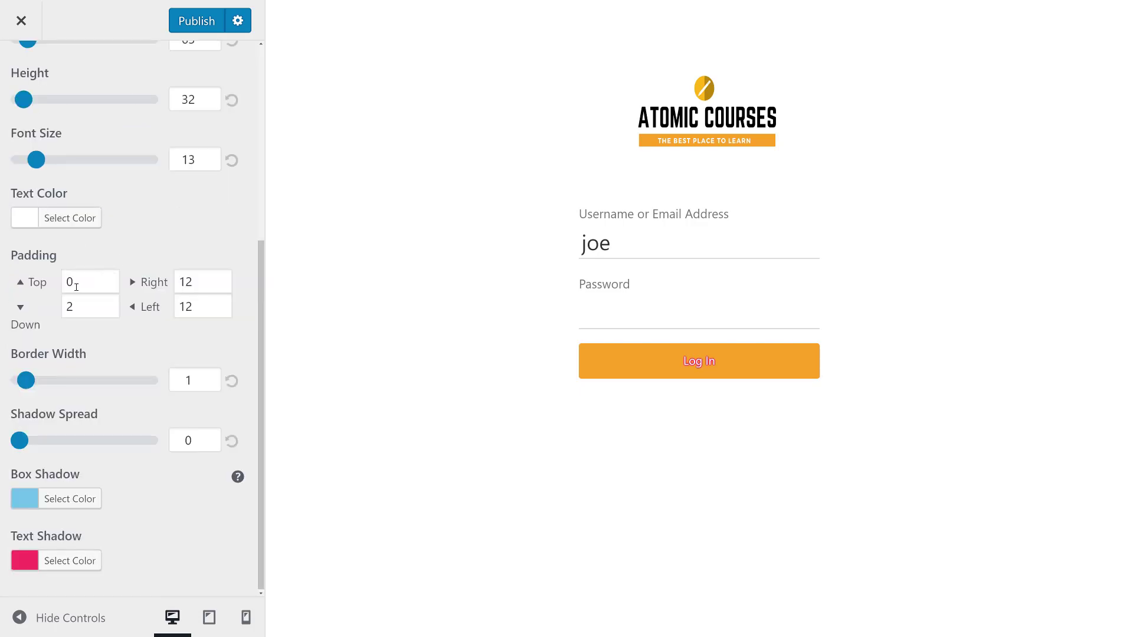
{"action": "left_click_drag", "start_coordinate": [34, 387], "coordinate": [1, 389]}
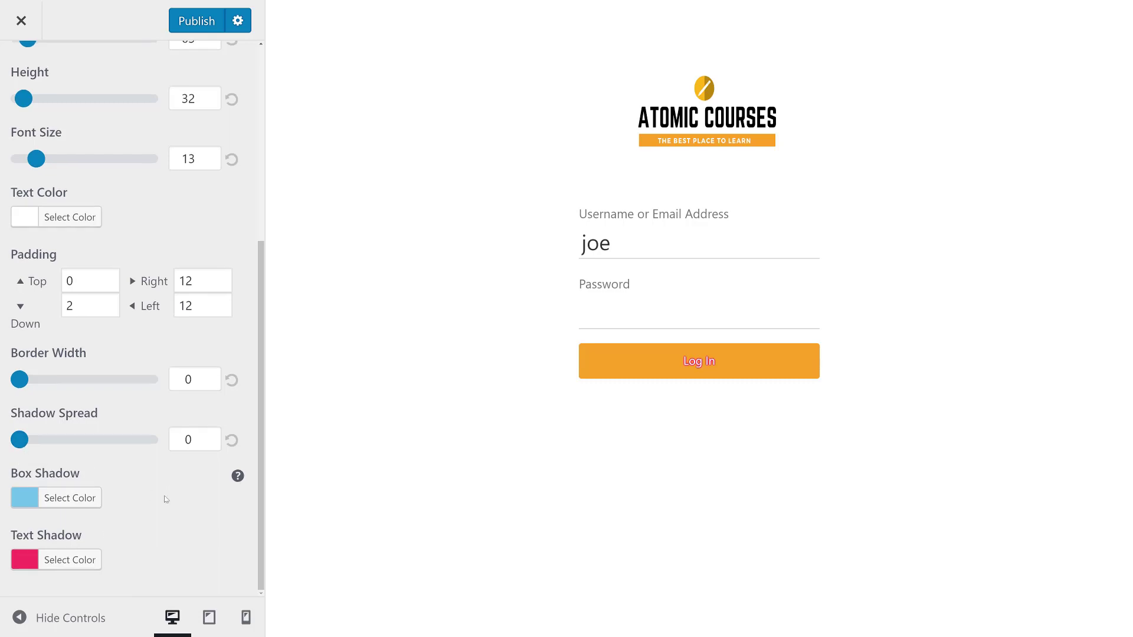
Change the button's text shadow colour to orange, then go to the Other settings.
{"action": "left_click", "coordinate": [66, 561]}
{"action": "scroll", "coordinate": [127, 476], "scroll_direction": "down", "scroll_amount": 2}
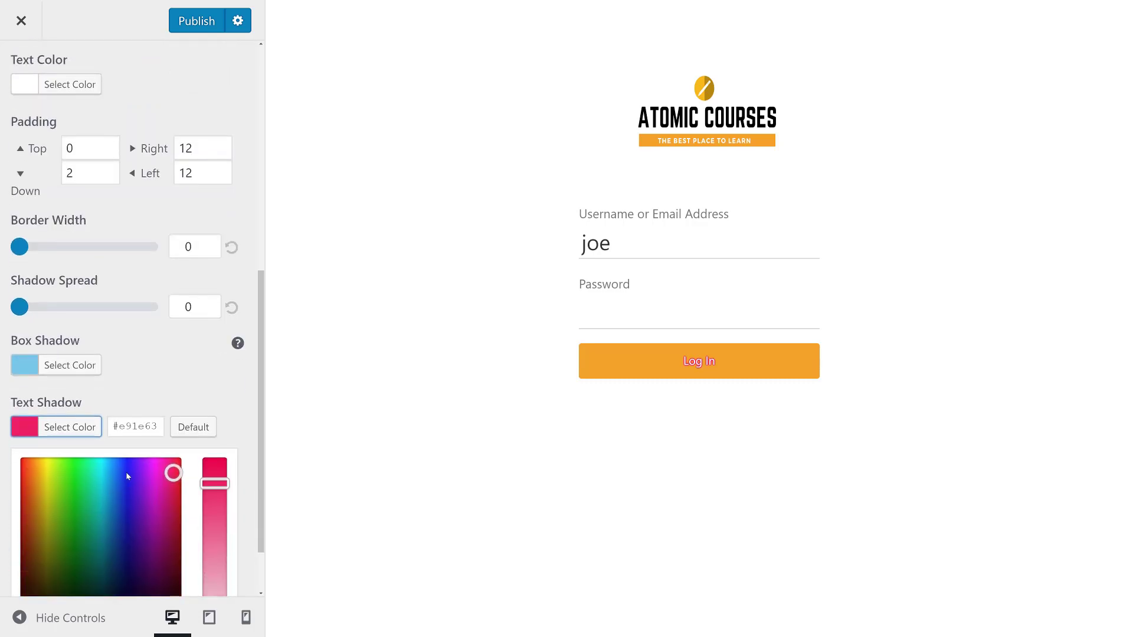
{"action": "triple_click", "coordinate": [139, 429]}
{"action": "key", "text": "ctrl+v"}
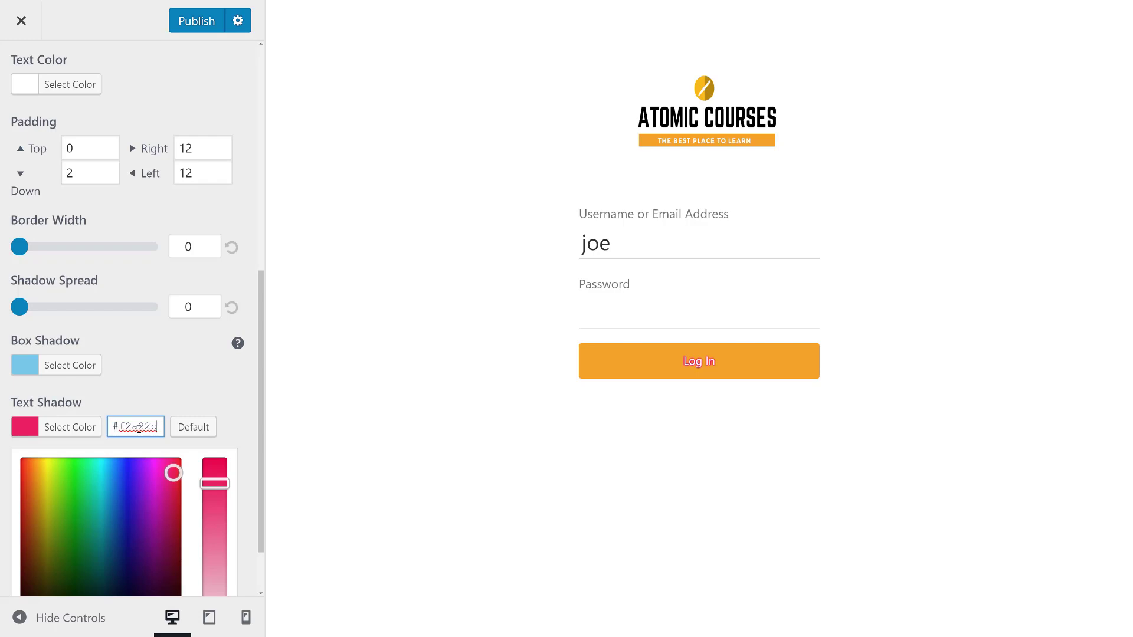
{"action": "left_click", "coordinate": [145, 390]}
{"action": "scroll", "coordinate": [151, 469], "scroll_direction": "up", "scroll_amount": 5}
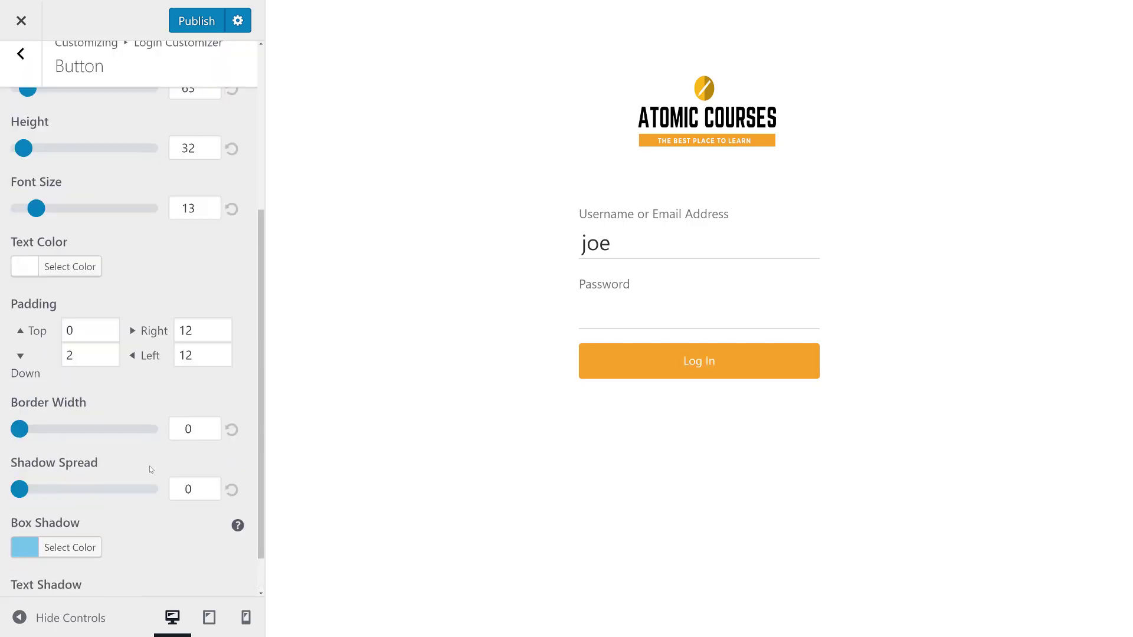
{"action": "scroll", "coordinate": [151, 469], "scroll_direction": "up", "scroll_amount": 1}
{"action": "left_click", "coordinate": [20, 72]}
{"action": "left_click", "coordinate": [111, 374]}
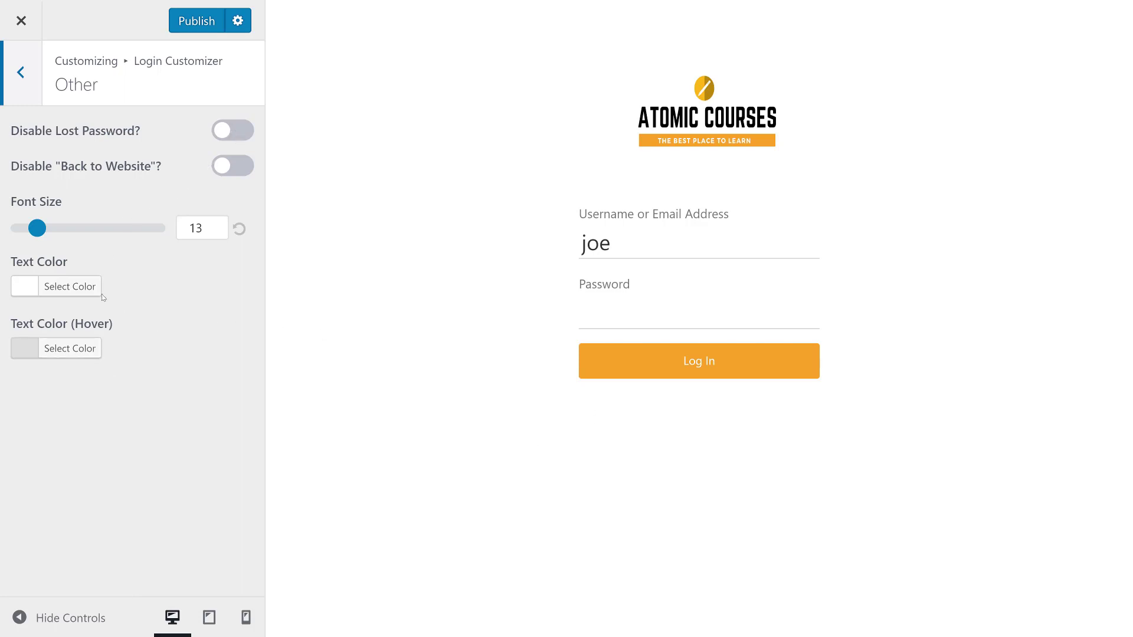
Set the login page link text colour to orange #f2a22c.
{"action": "left_click", "coordinate": [63, 282]}
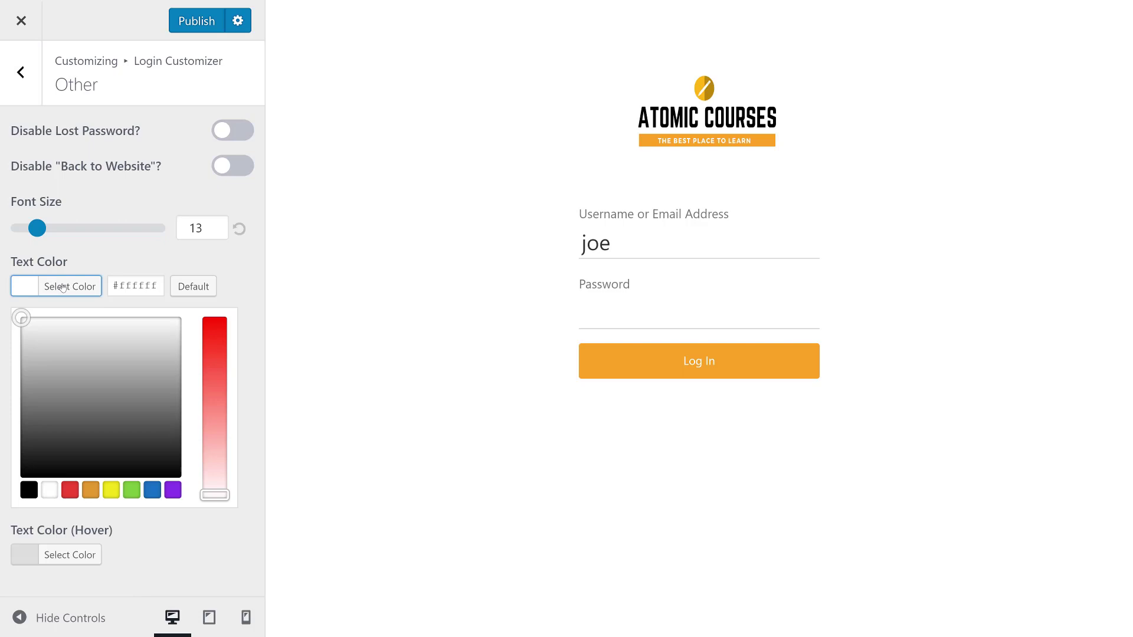
{"action": "left_click", "coordinate": [70, 490]}
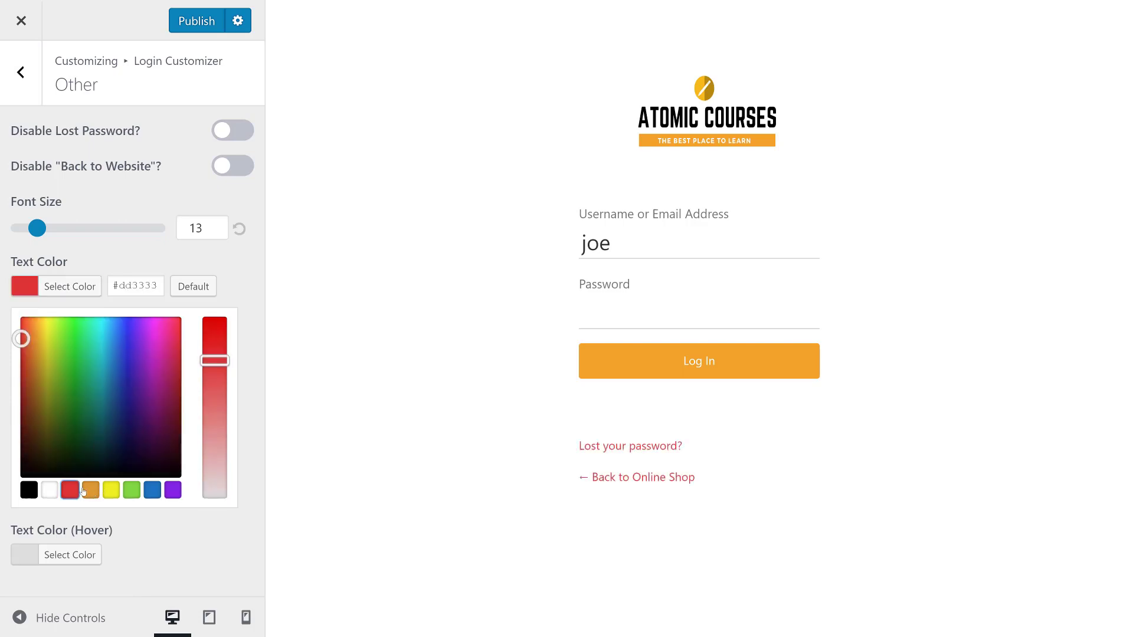
{"action": "triple_click", "coordinate": [129, 285]}
{"action": "type", "text": "#f2a22d"}
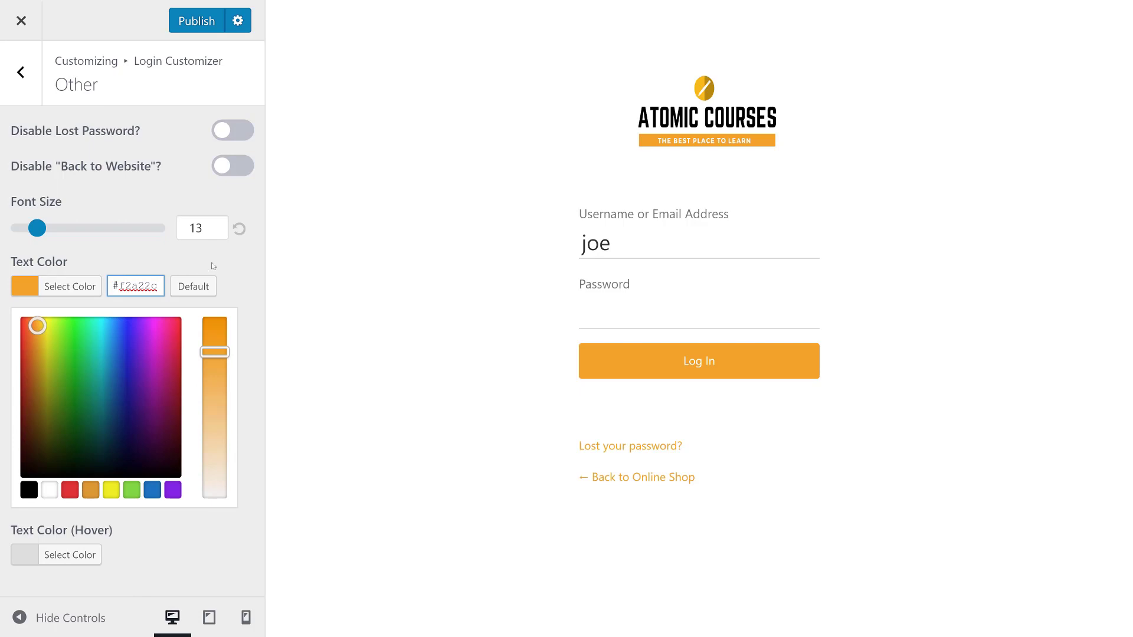
{"action": "left_click", "coordinate": [212, 262]}
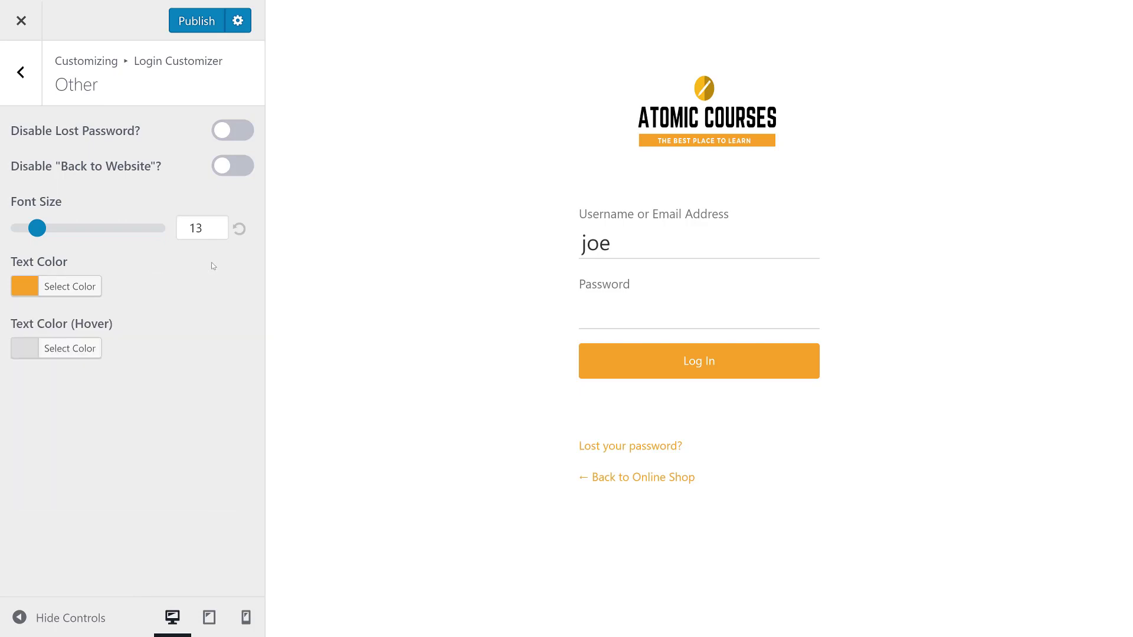
Give the links a lighter orange hover colour, then return to the Login Customizer sections.
{"action": "left_click", "coordinate": [86, 350]}
{"action": "triple_click", "coordinate": [134, 349]}
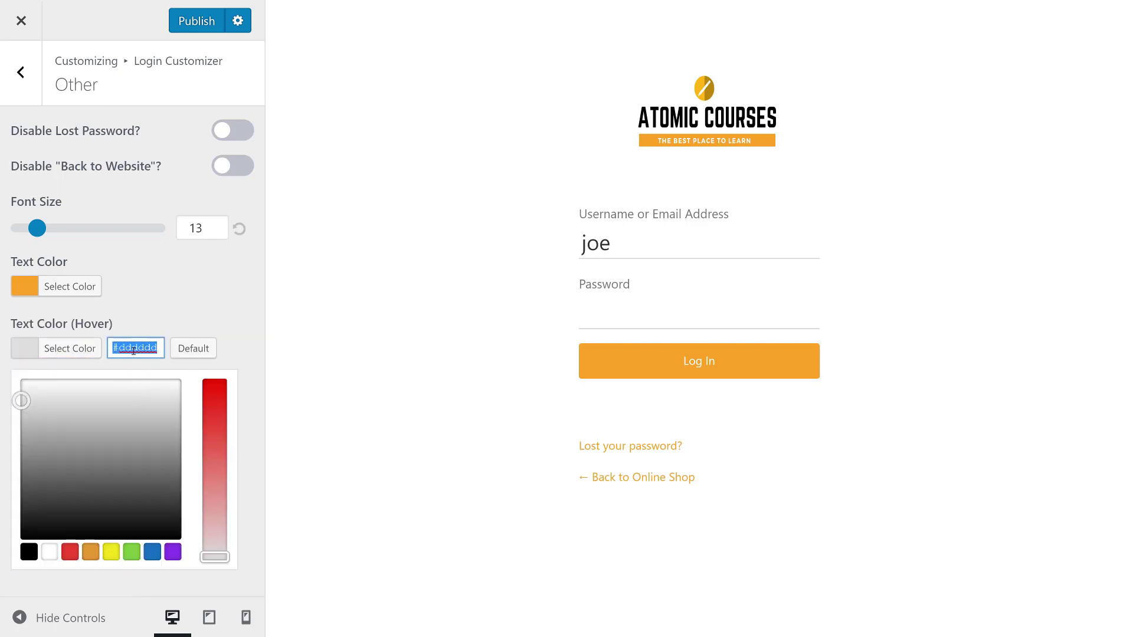
{"action": "type", "text": "#f2a22c"}
{"action": "left_click_drag", "start_coordinate": [216, 417], "coordinate": [218, 491]}
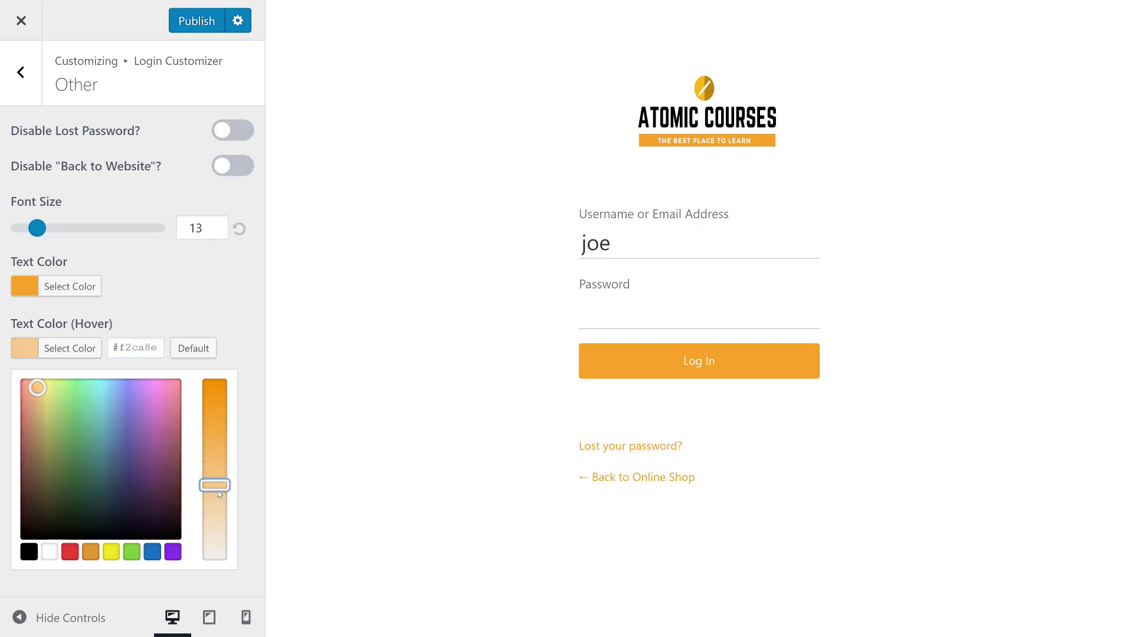
{"action": "left_click", "coordinate": [209, 311]}
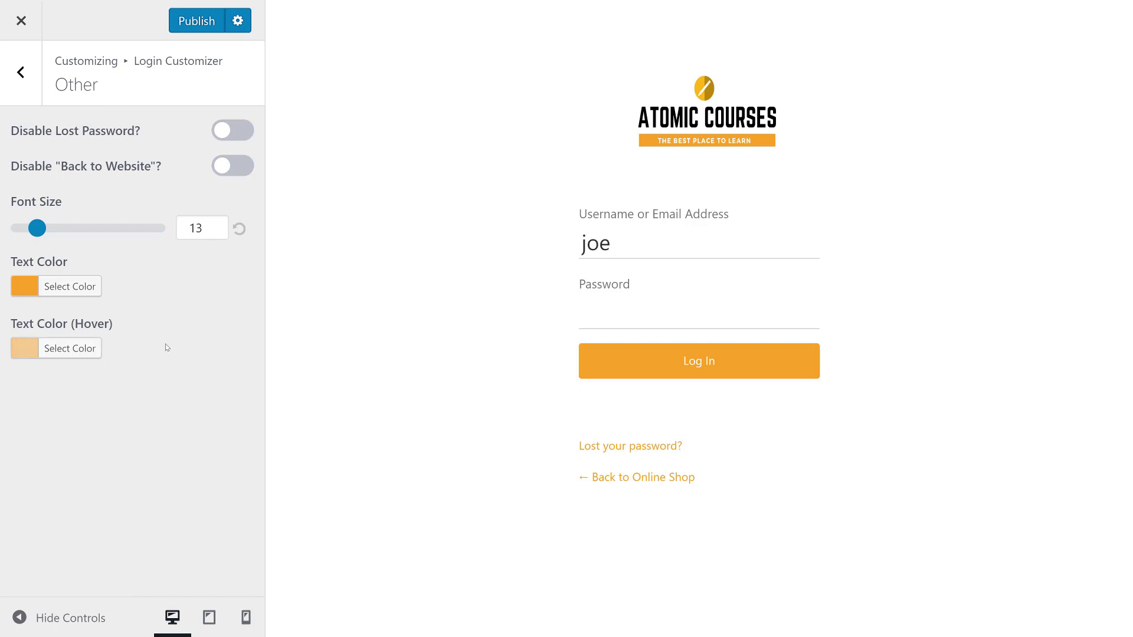
{"action": "left_click", "coordinate": [18, 68]}
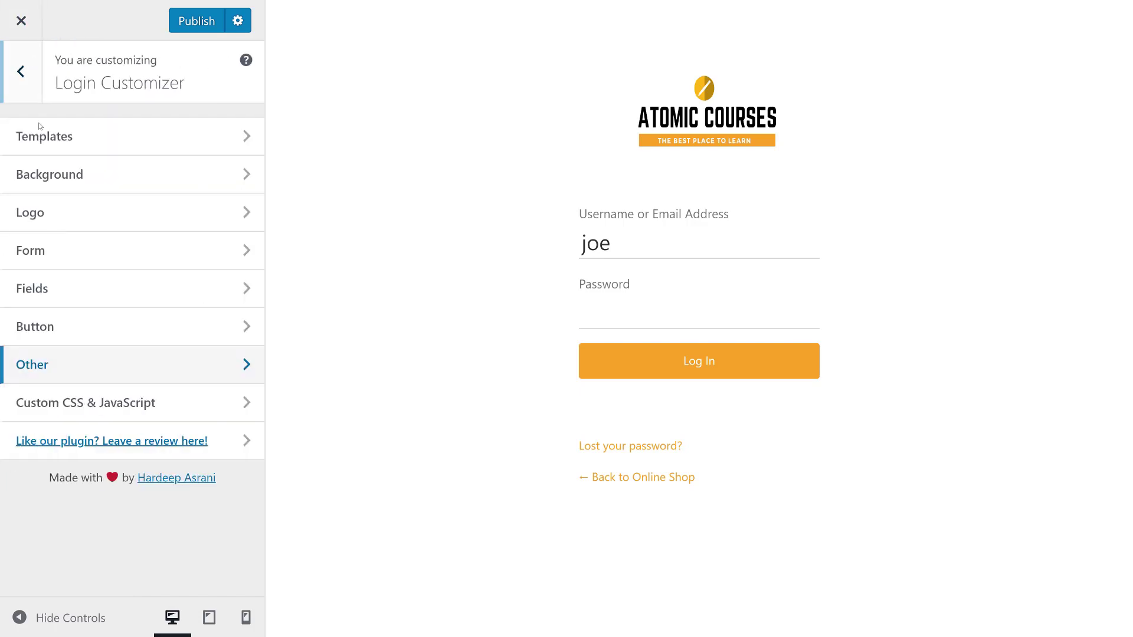
Look over the Custom CSS & JavaScript code, then publish the login page changes.
{"action": "left_click", "coordinate": [99, 403]}
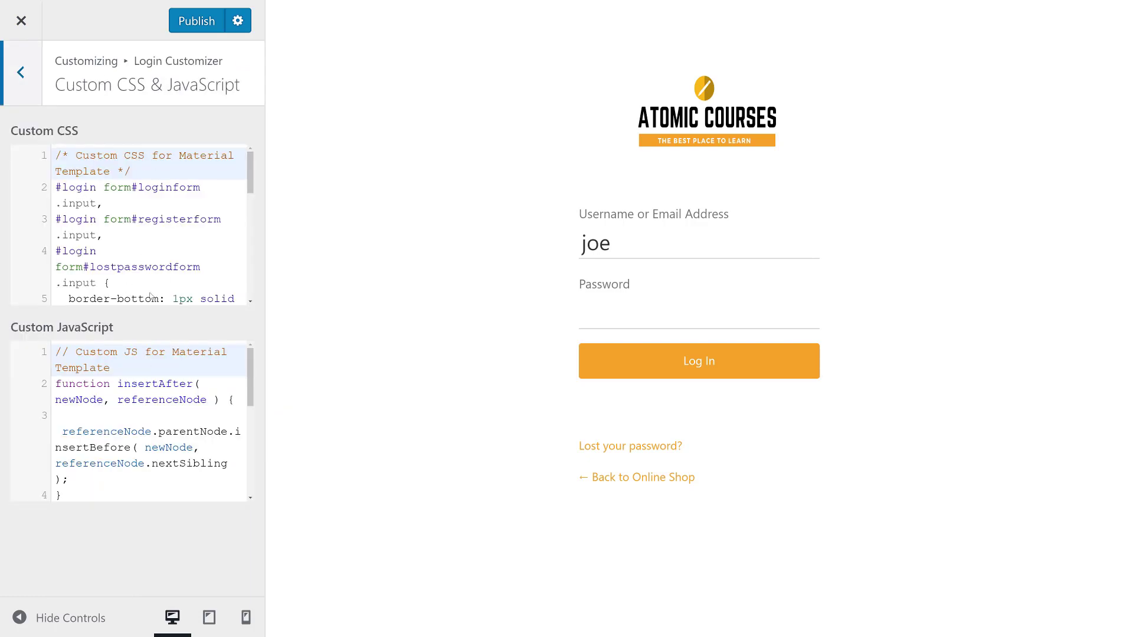
{"action": "scroll", "coordinate": [142, 237], "scroll_direction": "down", "scroll_amount": 5}
{"action": "scroll", "coordinate": [141, 237], "scroll_direction": "up", "scroll_amount": 5}
{"action": "left_click", "coordinate": [32, 85]}
{"action": "left_click", "coordinate": [208, 24]}
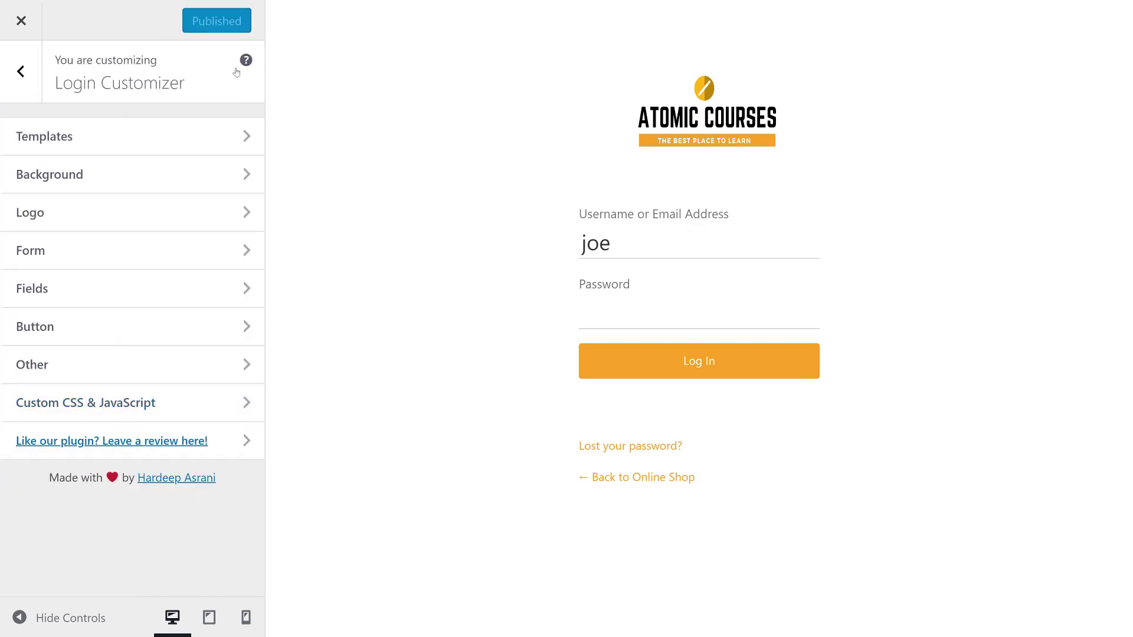
Close the Customizer and log out through the Howdy account menu, landing on the Shop page.
{"action": "left_click", "coordinate": [31, 24]}
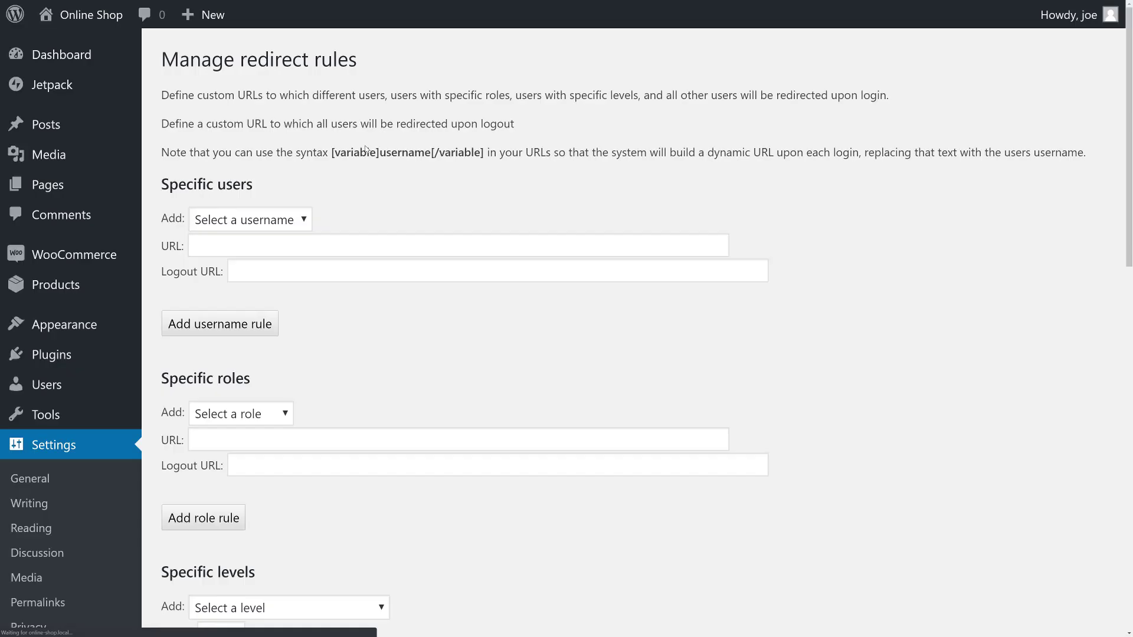
{"action": "mouse_move", "coordinate": [1071, 20]}
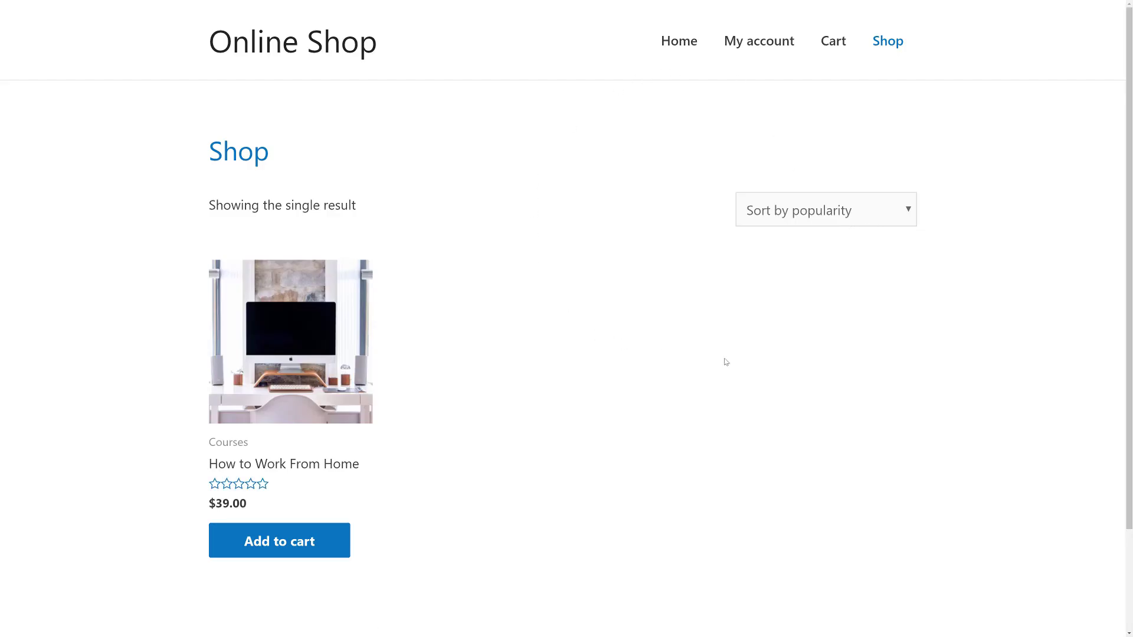
{"action": "scroll", "coordinate": [726, 361], "scroll_direction": "down", "scroll_amount": 2}
{"action": "scroll", "coordinate": [726, 362], "scroll_direction": "up", "scroll_amount": 2}
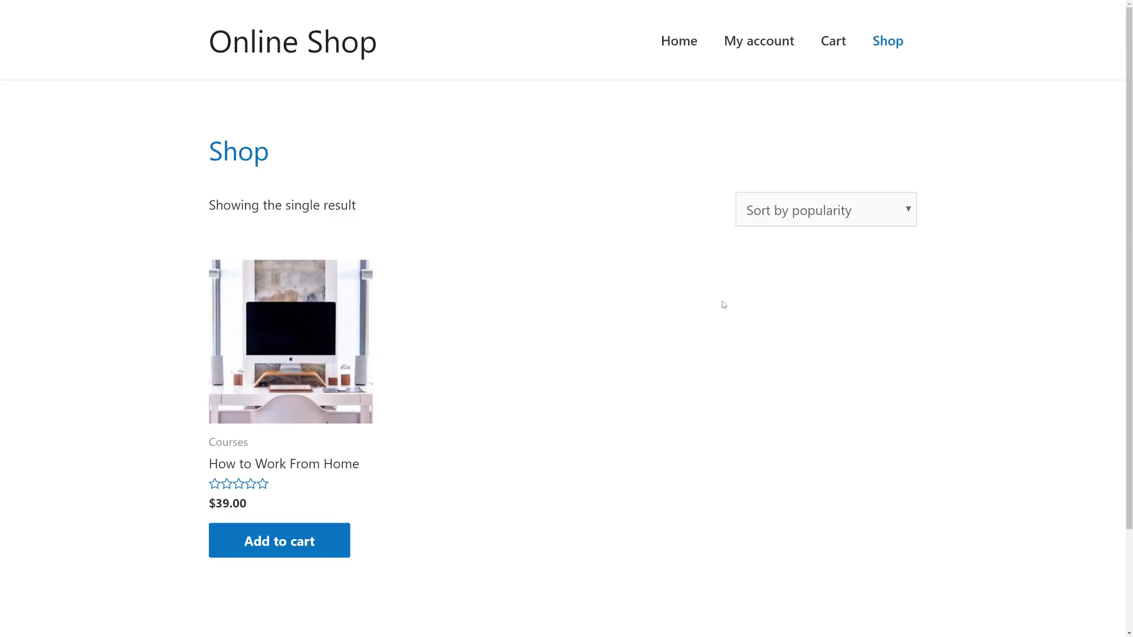
From My account, sign in on the orange login page with the account's username and password.
{"action": "left_click", "coordinate": [733, 47]}
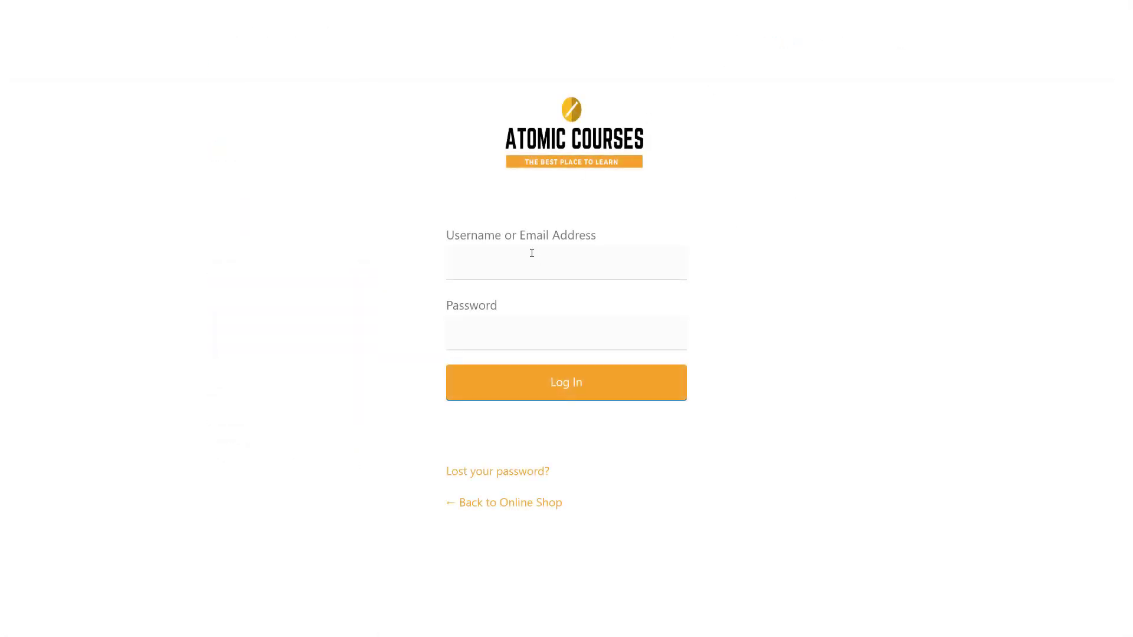
{"action": "left_click", "coordinate": [615, 269]}
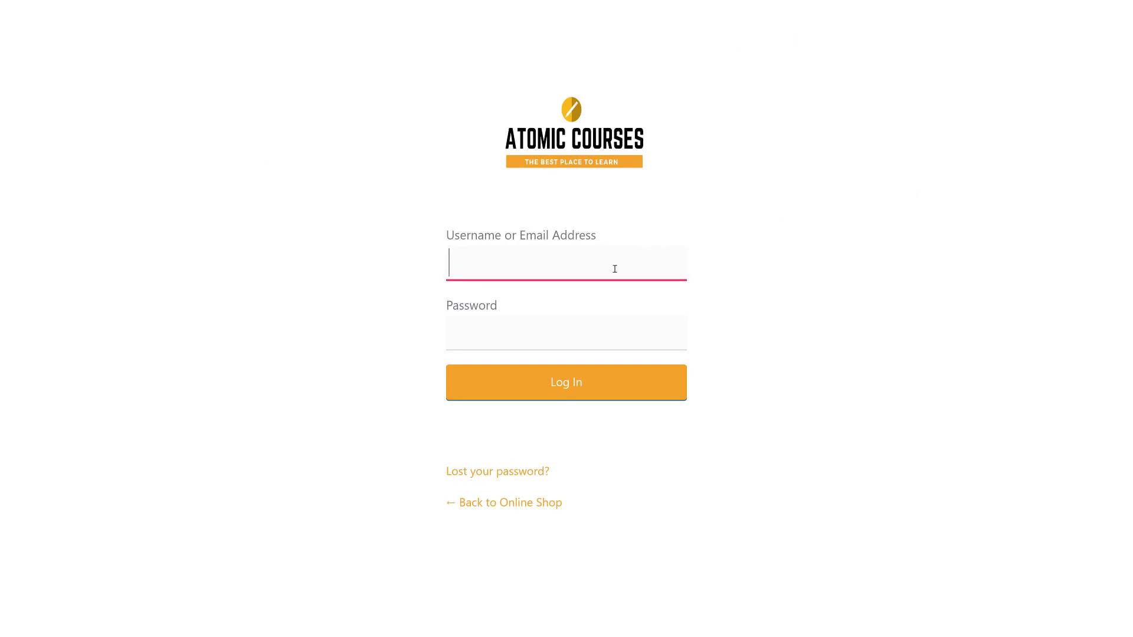
{"action": "type", "text": "joe"}
{"action": "key", "text": "Tab"}
{"action": "type", "text": "********"}
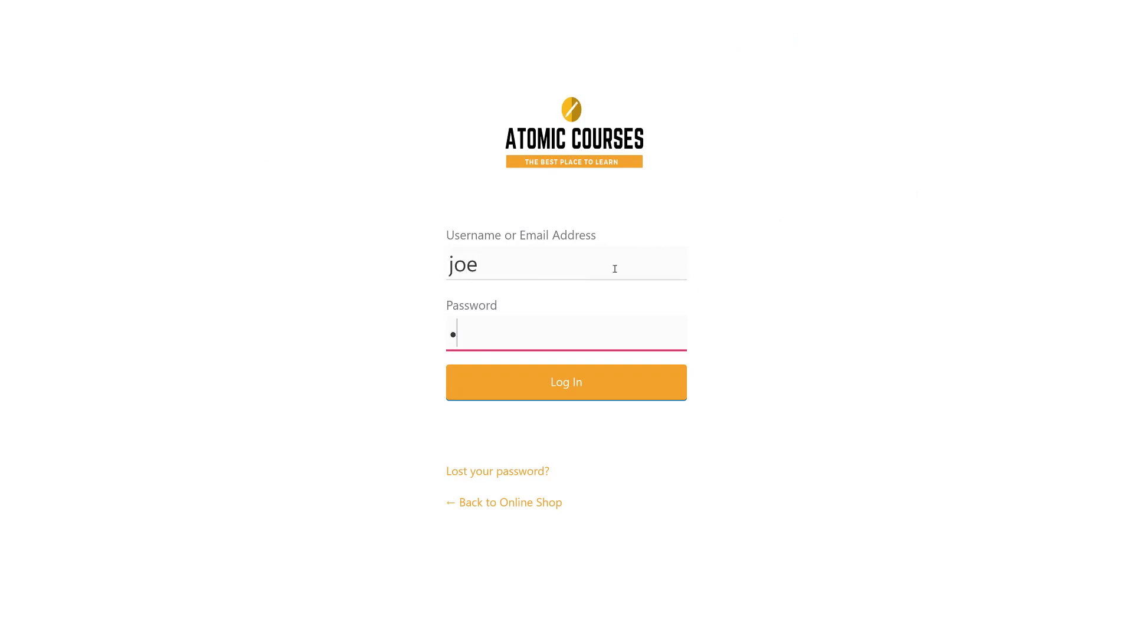
{"action": "key", "text": "Return"}
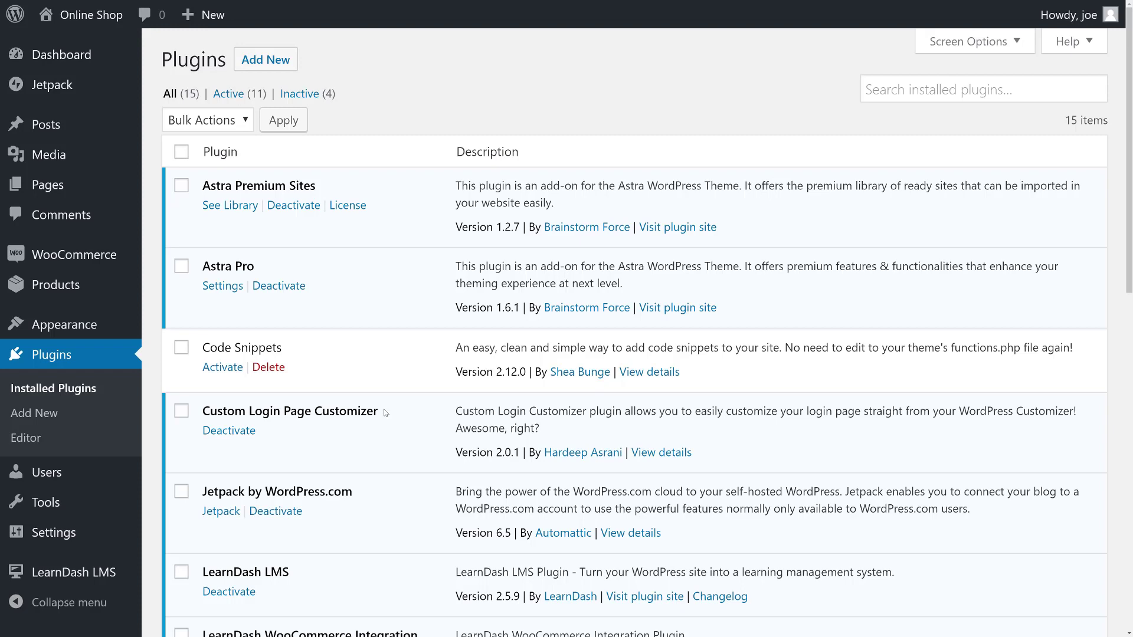
{"action": "scroll", "coordinate": [385, 412], "scroll_direction": "down", "scroll_amount": 7}
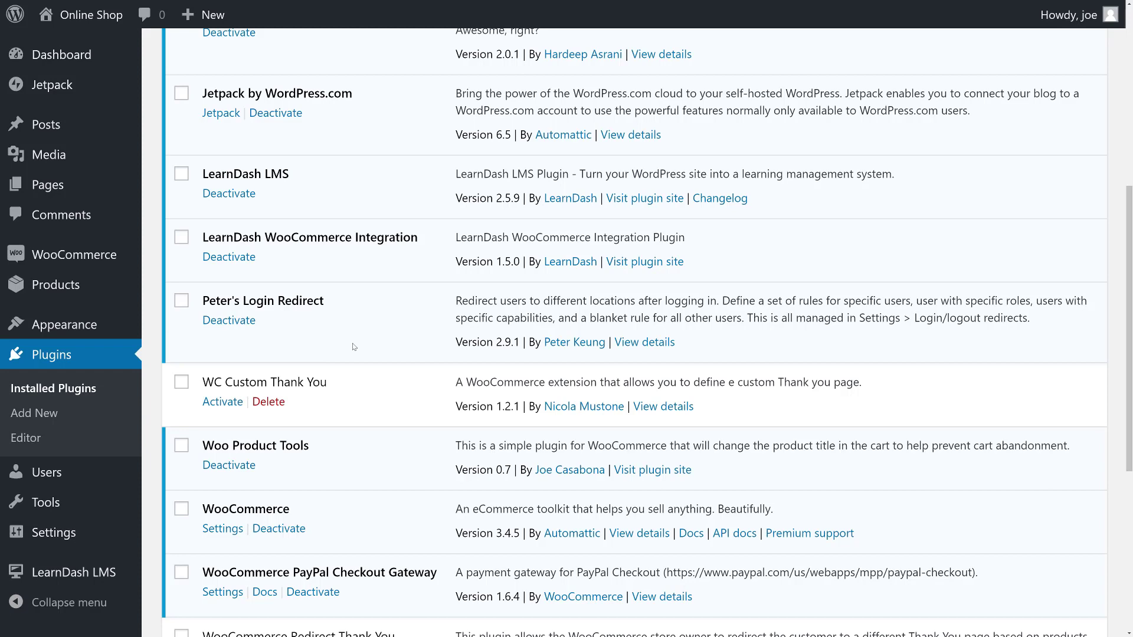
{"action": "scroll", "coordinate": [419, 79], "scroll_direction": "up", "scroll_amount": 7}
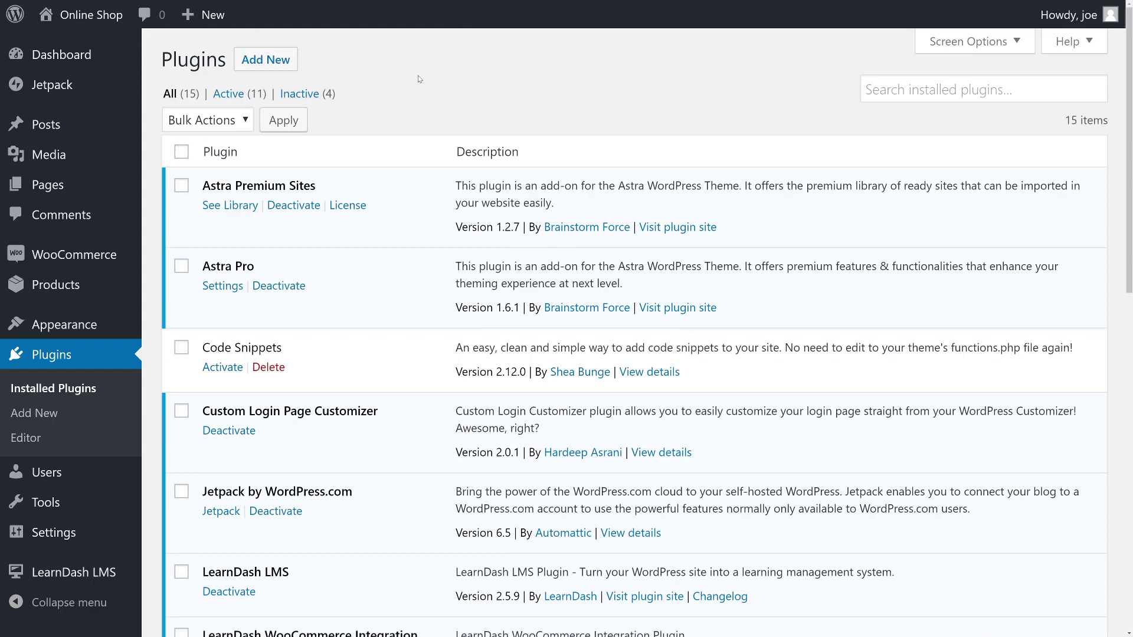